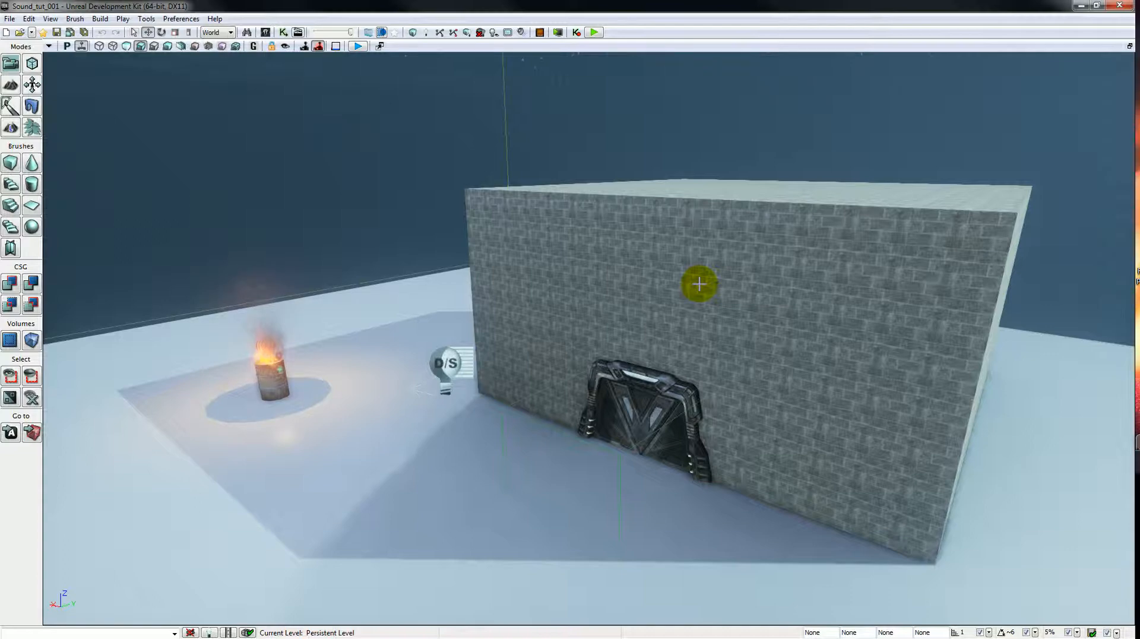
right_click_drag(692, 278, 594, 302)
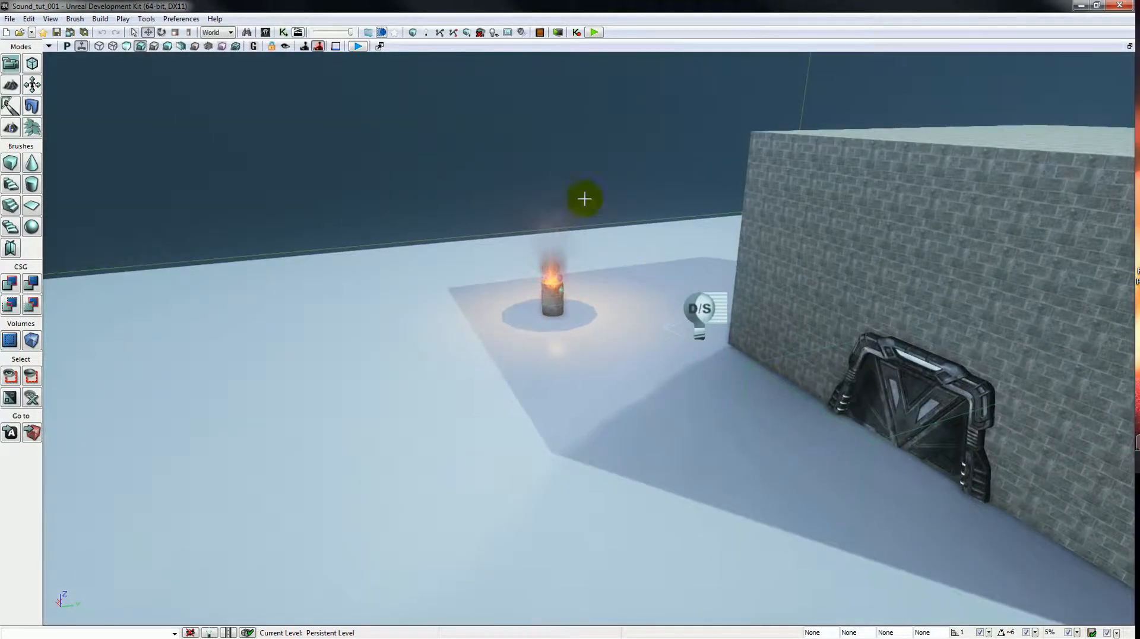
mouse_move(585, 199)
right_mouse_down()
mouse_move(629, 272)
mouse_move(740, 251)
mouse_move(402, 219)
mouse_move(483, 214)
mouse_move(623, 242)
mouse_move(649, 259)
mouse_move(620, 248)
mouse_move(631, 234)
right_mouse_up()
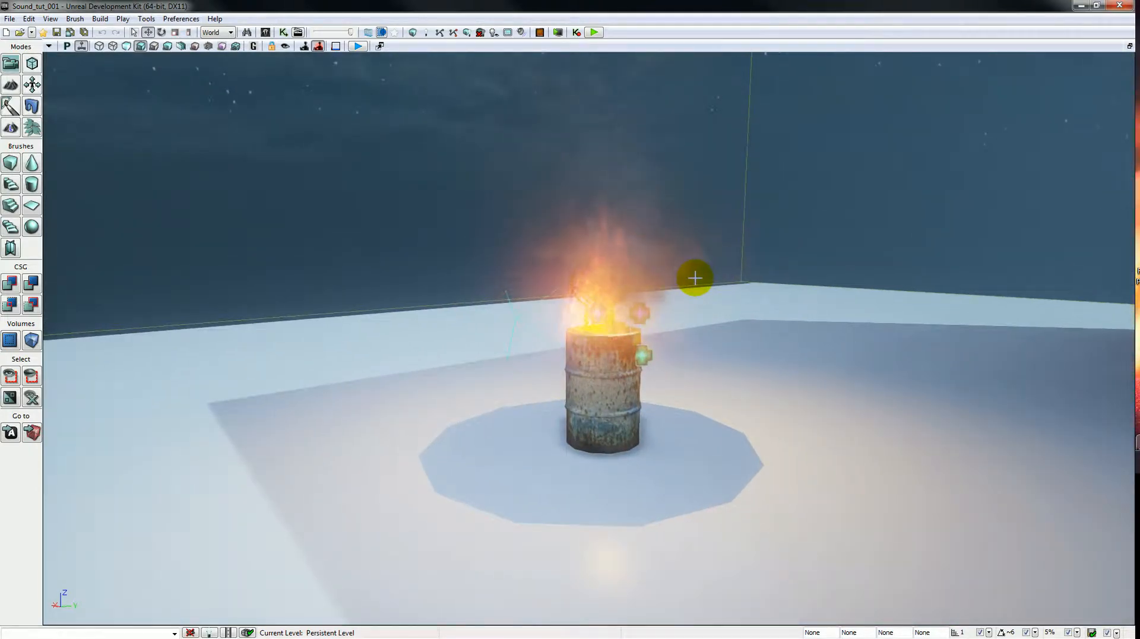
mouse_move(695, 277)
right_mouse_down()
mouse_move(738, 351)
mouse_move(791, 306)
mouse_move(760, 304)
right_mouse_up()
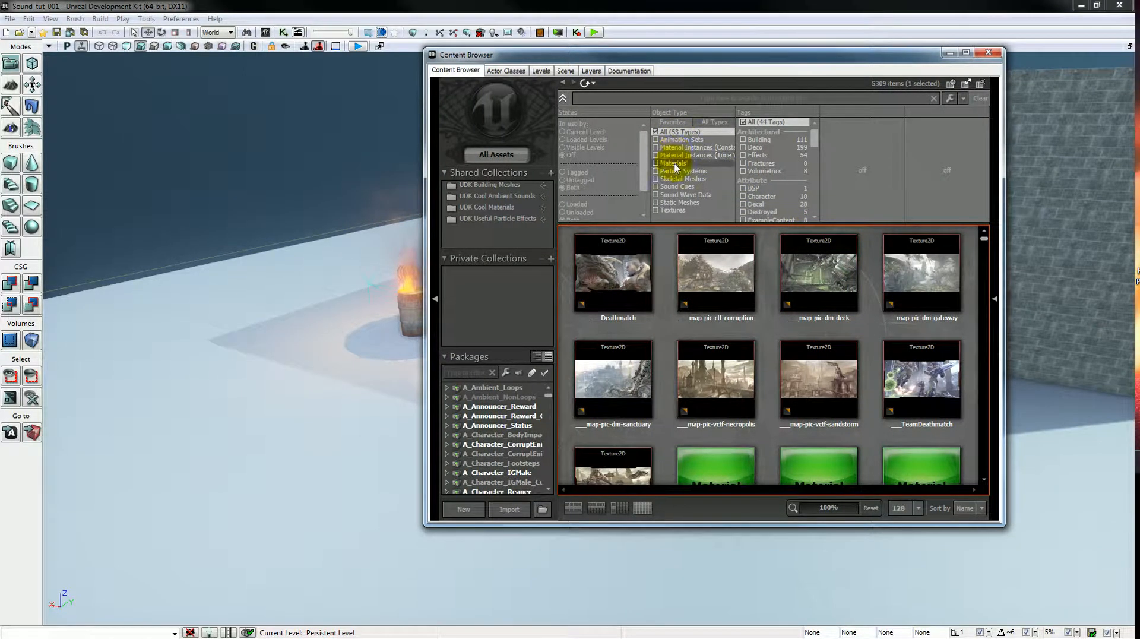
- Remove Sound Wave Data from the Content Browser's favorite object types
left_click(682, 201)
right_click(682, 200)
left_click(640, 216)
- Find Sound Wave Data among all object types, add it to the favorites and return to the favorites list
left_click(713, 121)
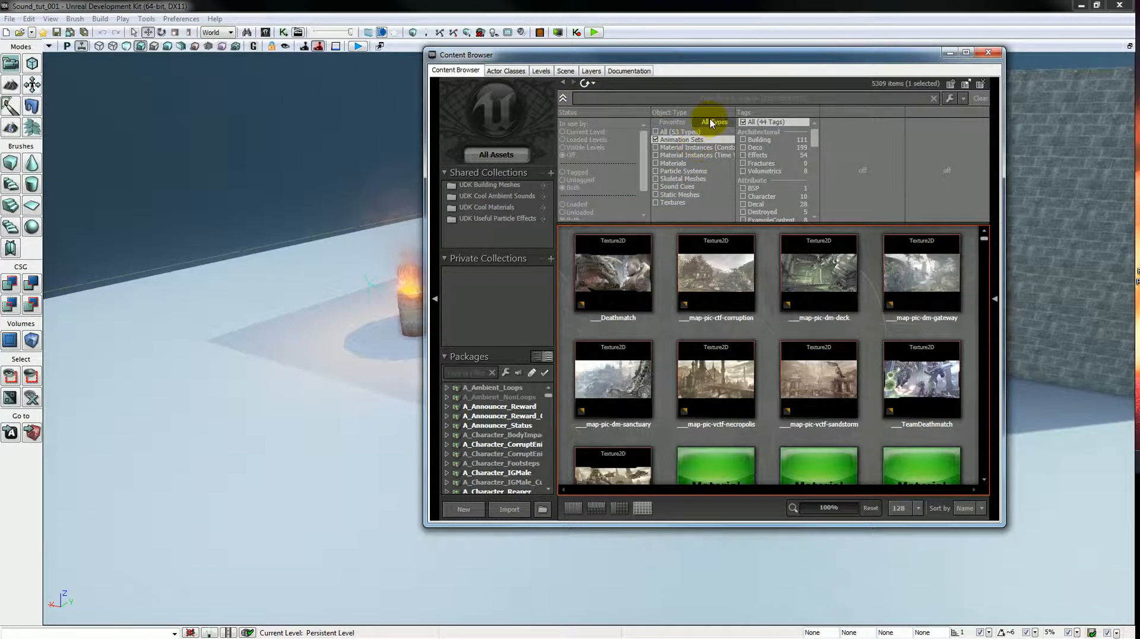
scroll(732, 199, "up", 2)
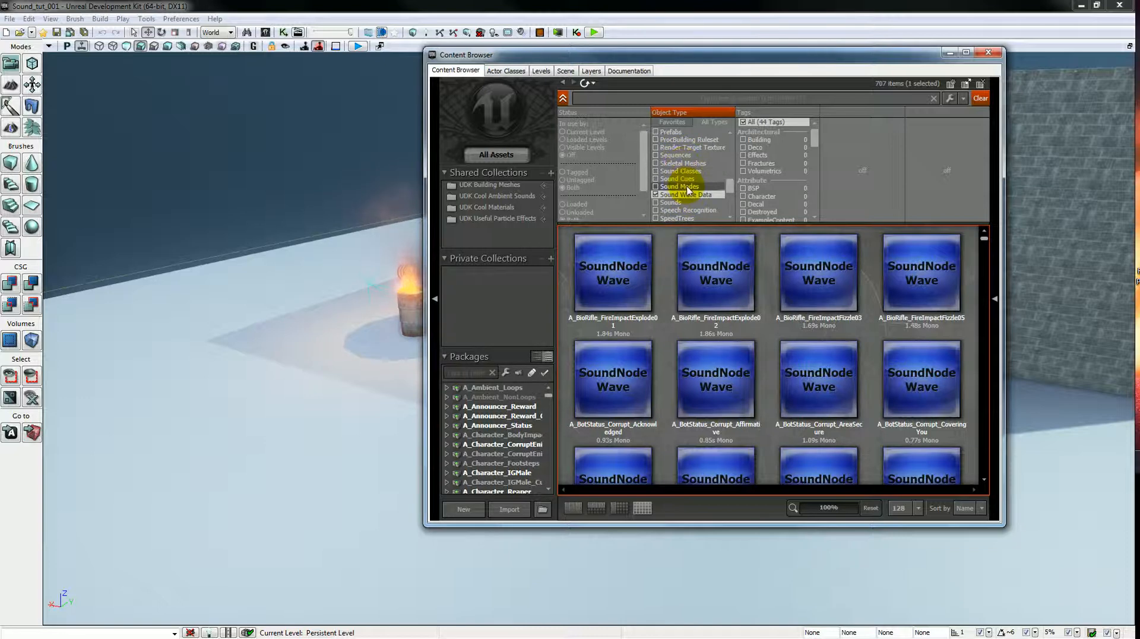
right_click(675, 196)
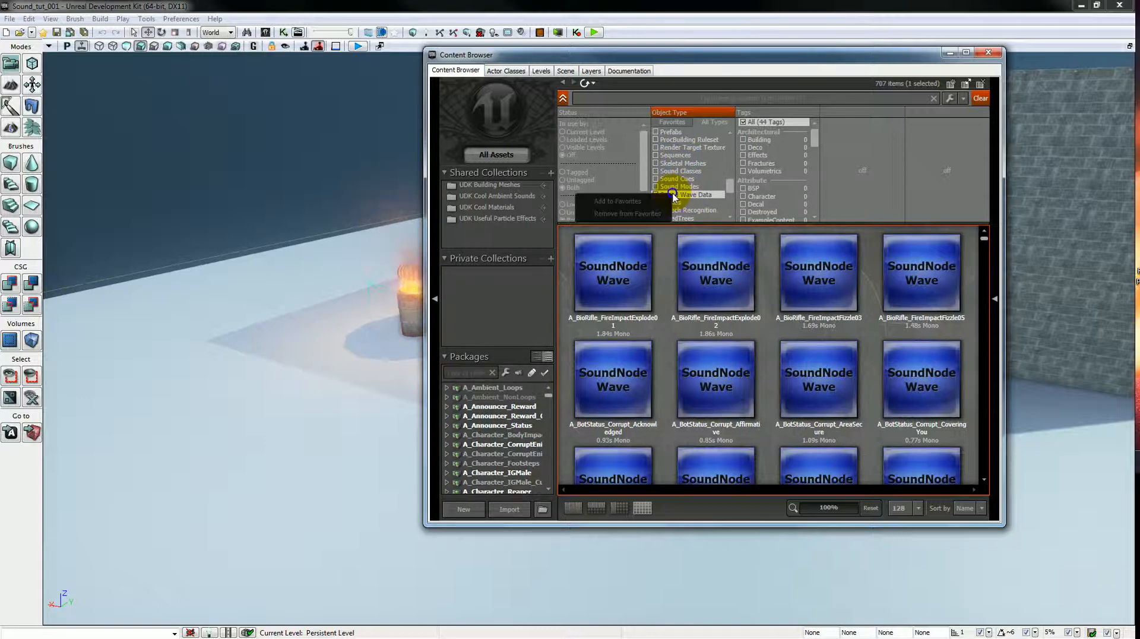
left_click(617, 201)
left_click(682, 123)
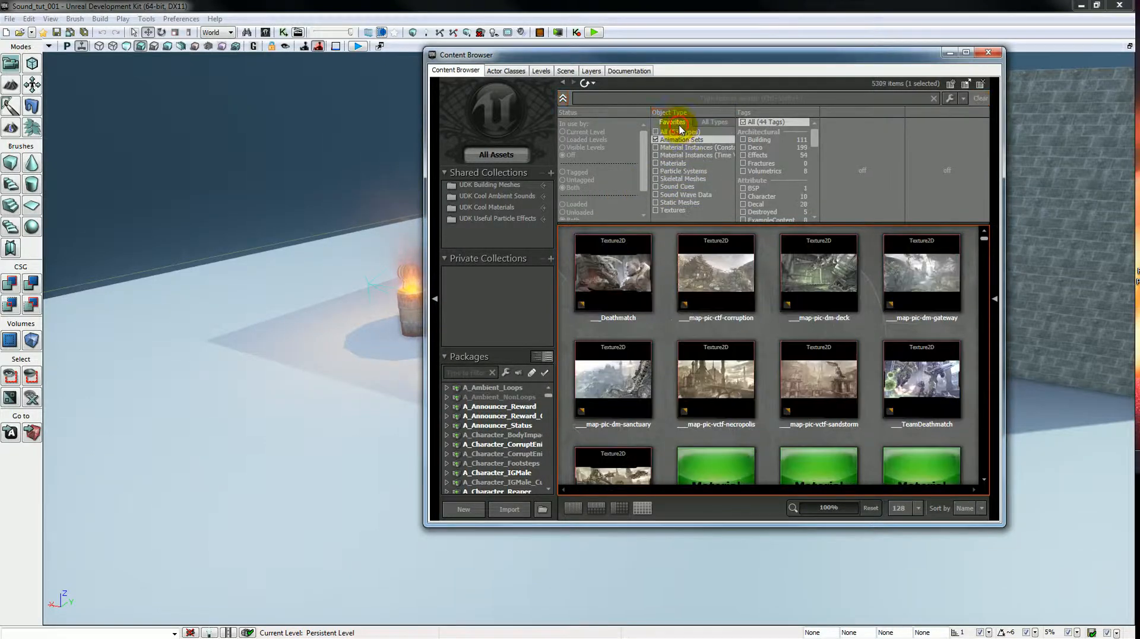
- Filter the Content Browser assets to Sound Wave Data and search for "fire"
left_click(677, 195)
right_click(678, 196)
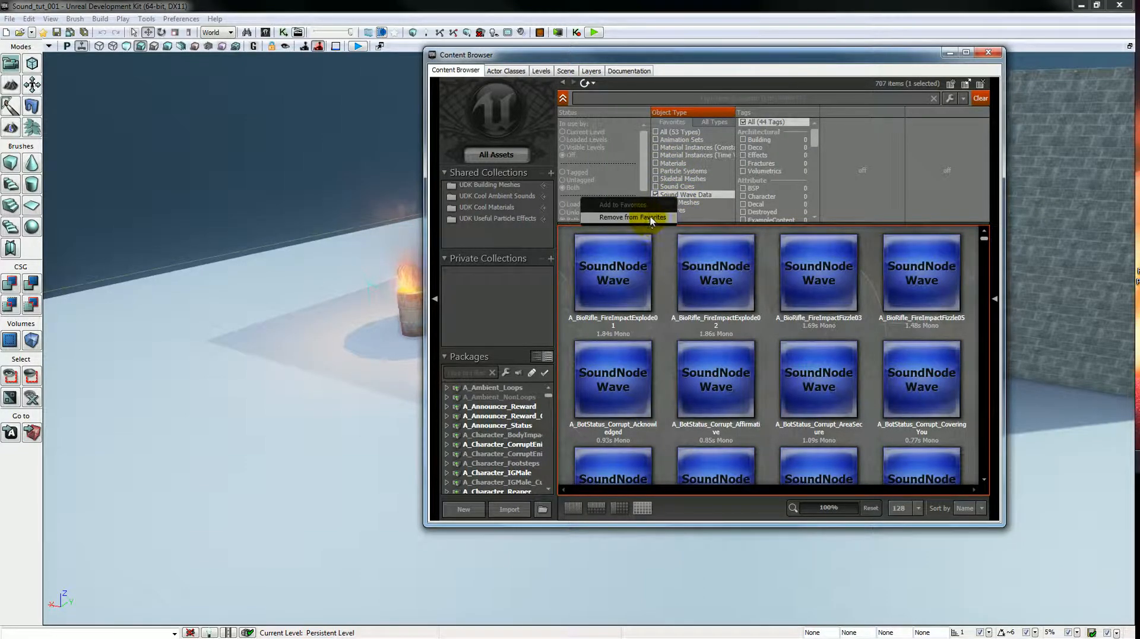
left_click(697, 197)
left_click(697, 196)
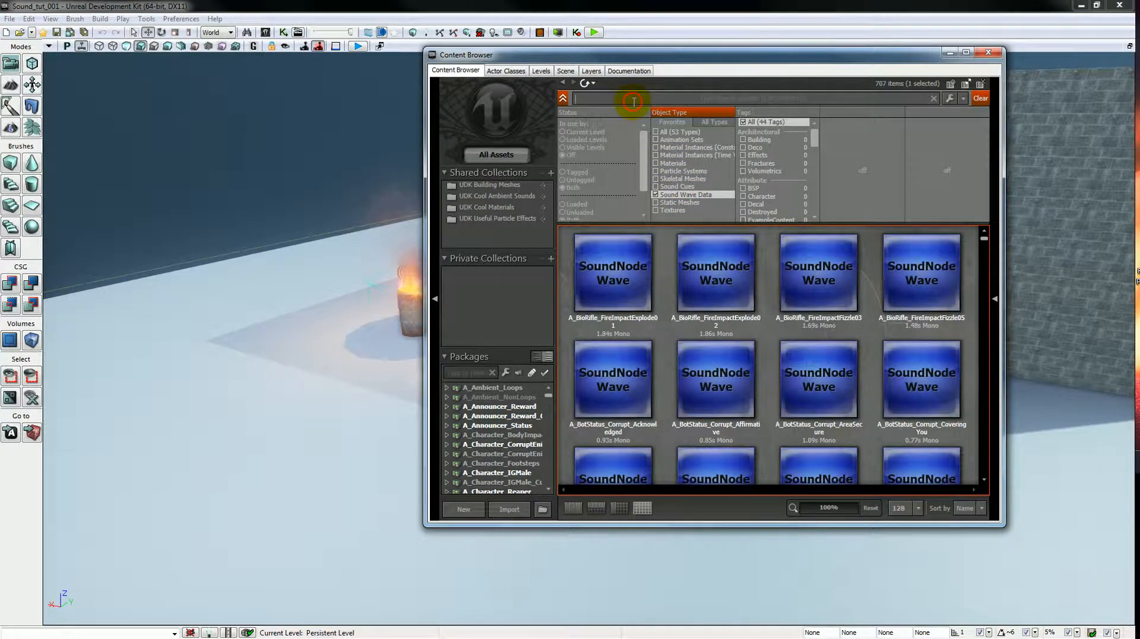
type("fire")
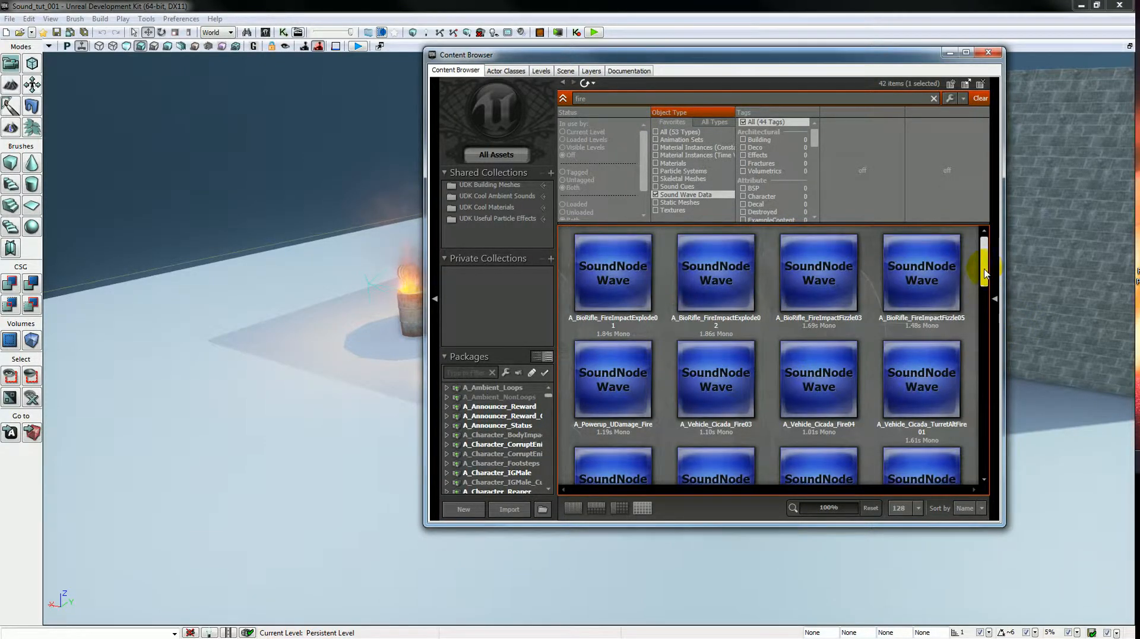
- Select the fire_small03 sound wave in the filtered assets
left_click(844, 280)
left_click(926, 276)
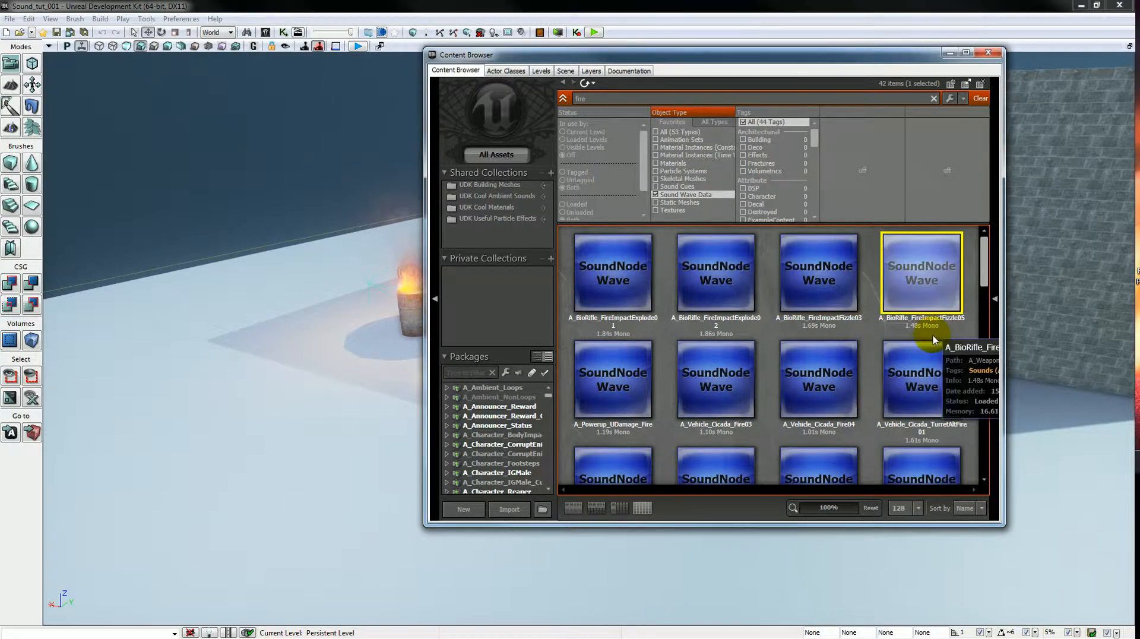
left_click_drag(984, 276, 980, 463)
left_click(727, 315)
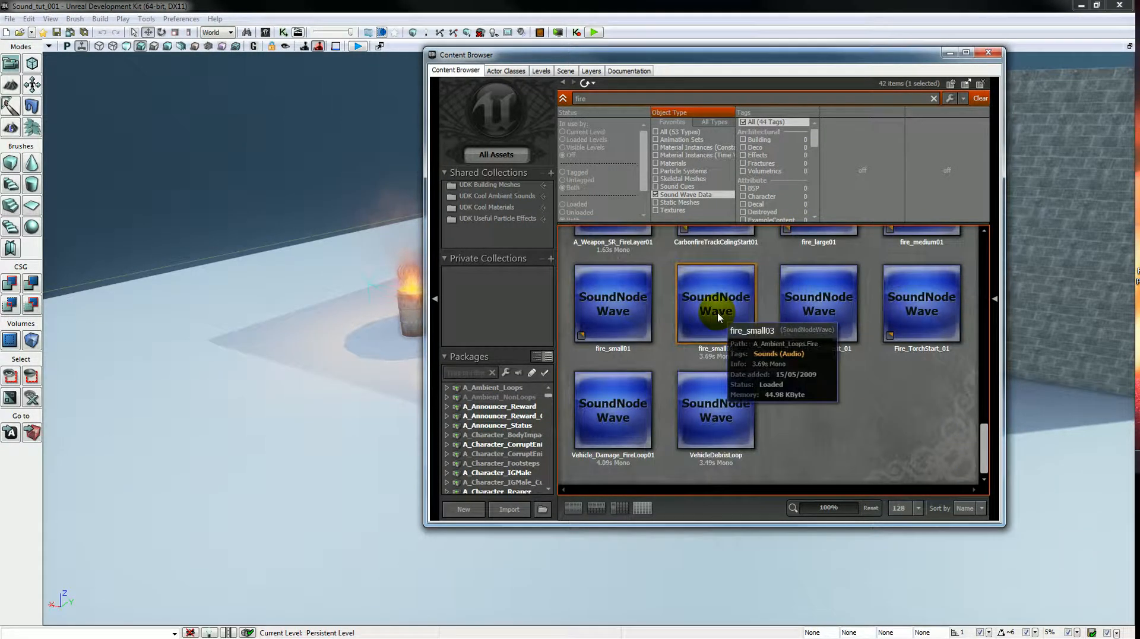
left_click(688, 315)
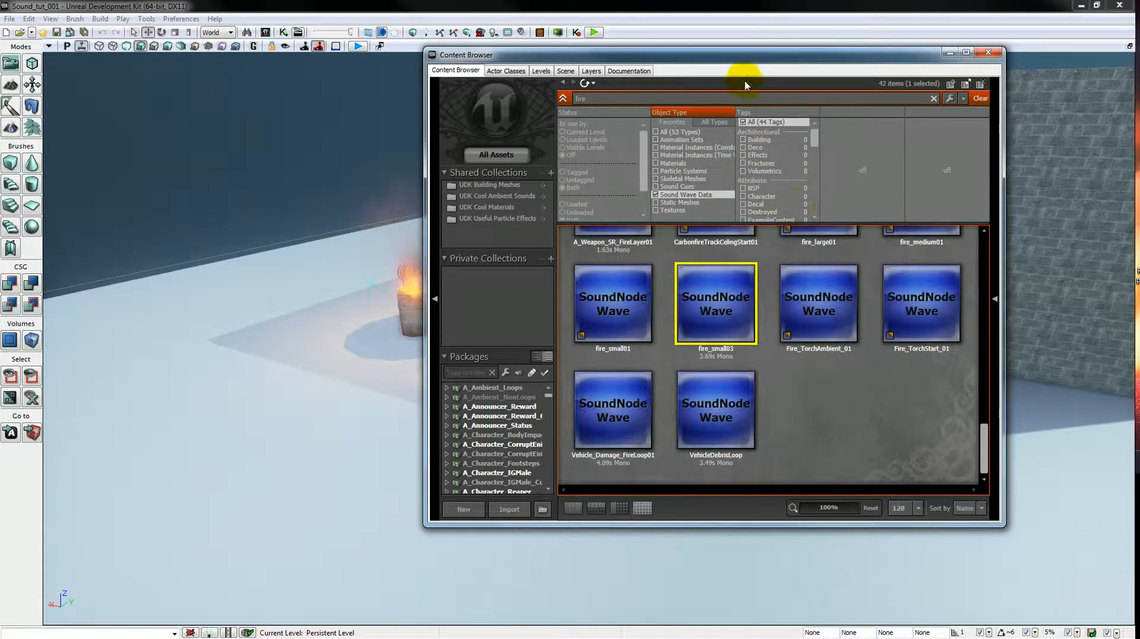
- Add an AmbientSoundSimple actor using fire_small03 beside the burning barrel and raise it above the flames
left_click_drag(742, 54, 0, 102)
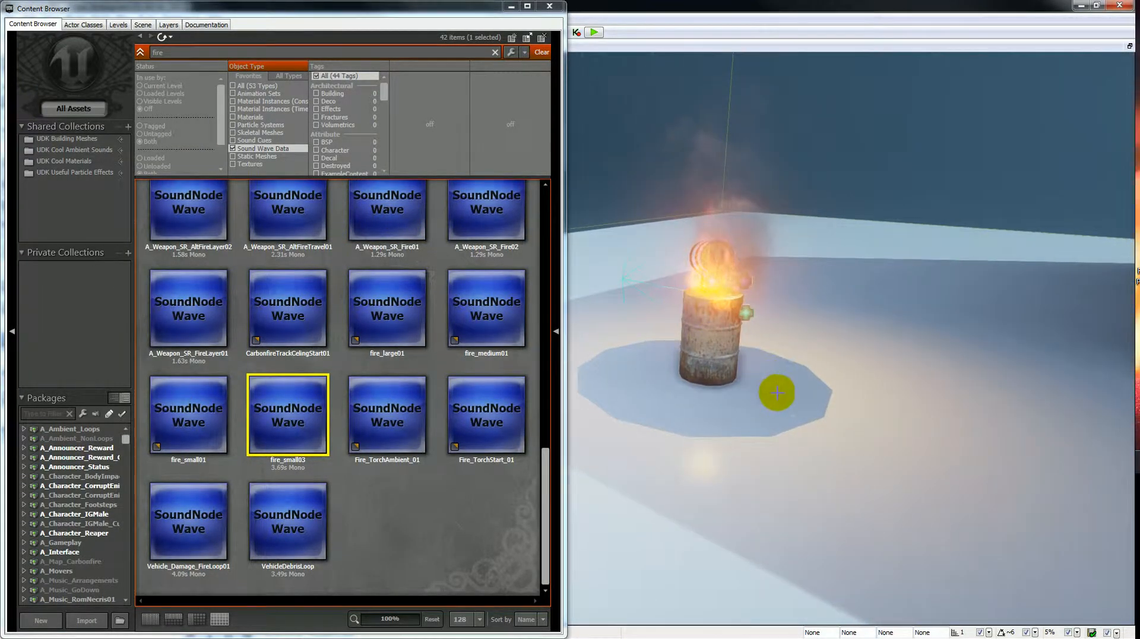
right_click(784, 408)
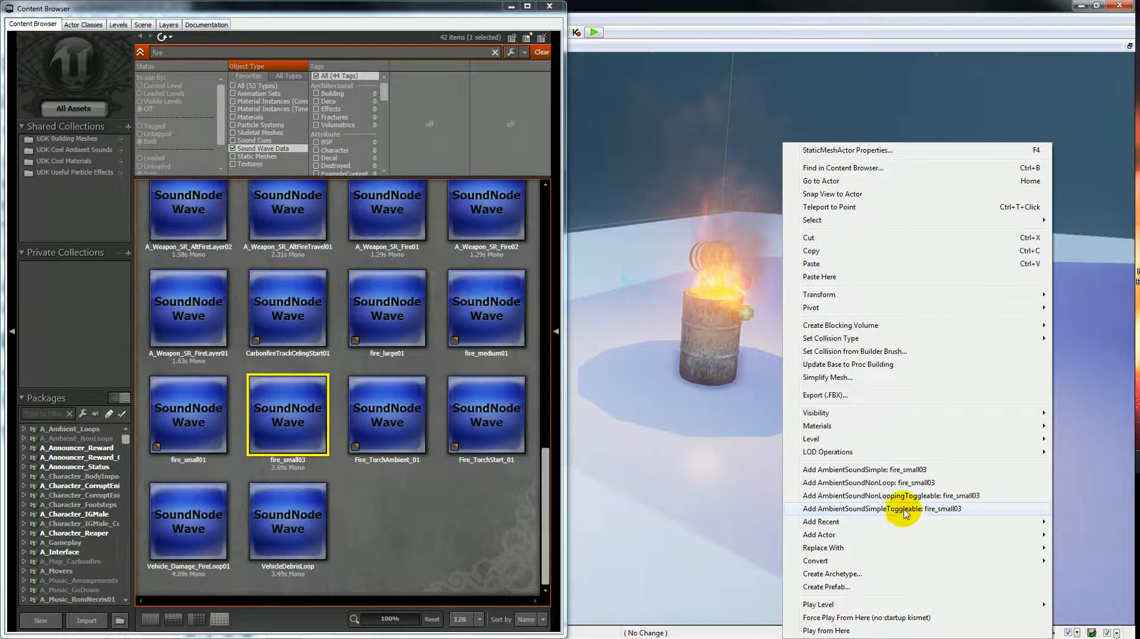
left_click(841, 470)
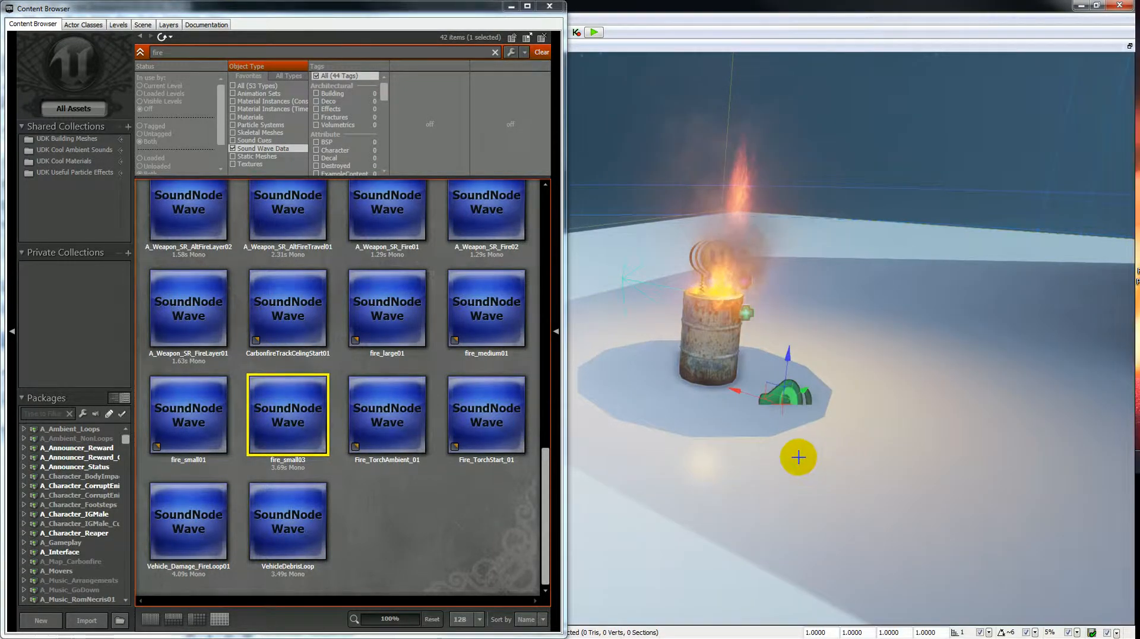
left_click_drag(745, 345, 743, 232)
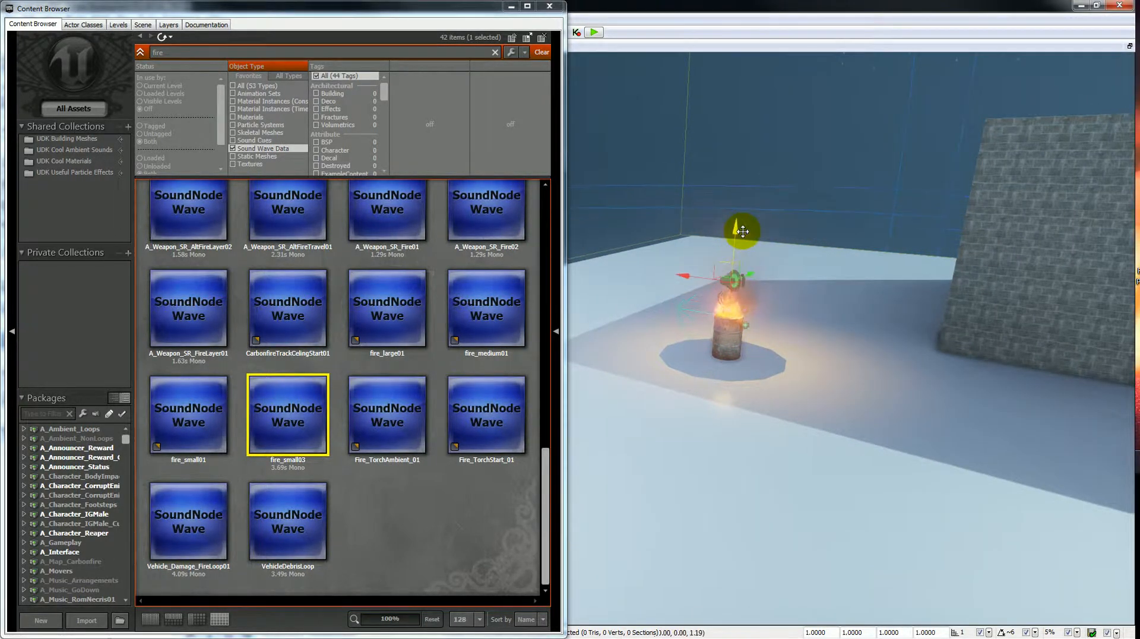
left_click_drag(498, 8, 1139, 56)
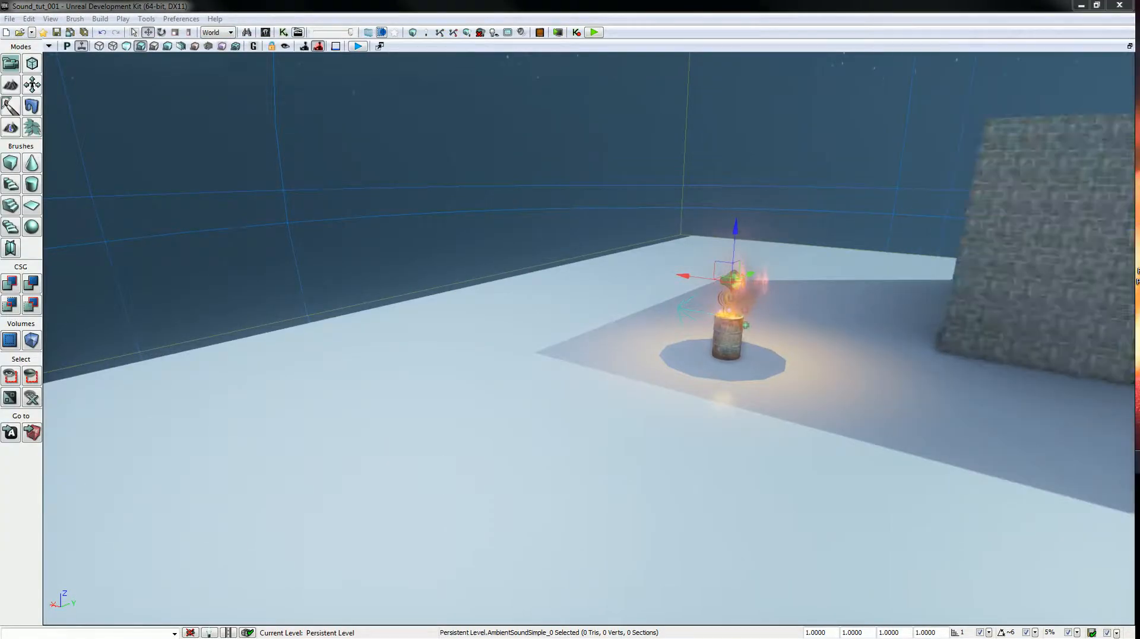
- Switch to the four-viewport layout, resize the views and bring the ambient sound's radius circles fully into sight
mouse_move(1092, 212)
right_mouse_down()
mouse_move(1082, 209)
mouse_move(1092, 211)
right_mouse_up()
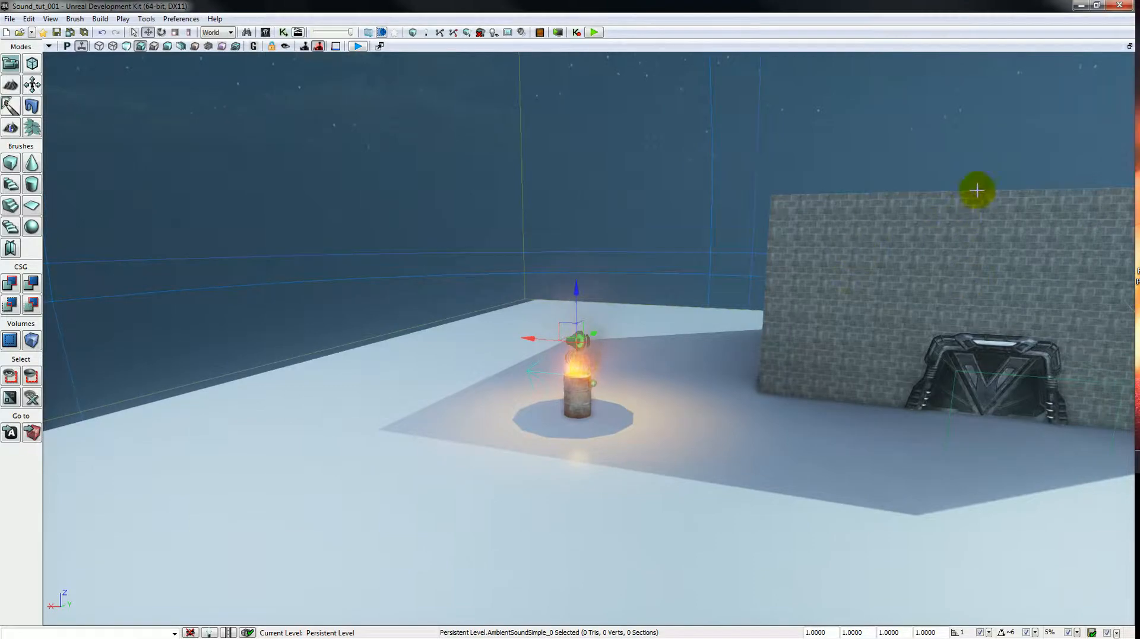
left_click(1130, 47)
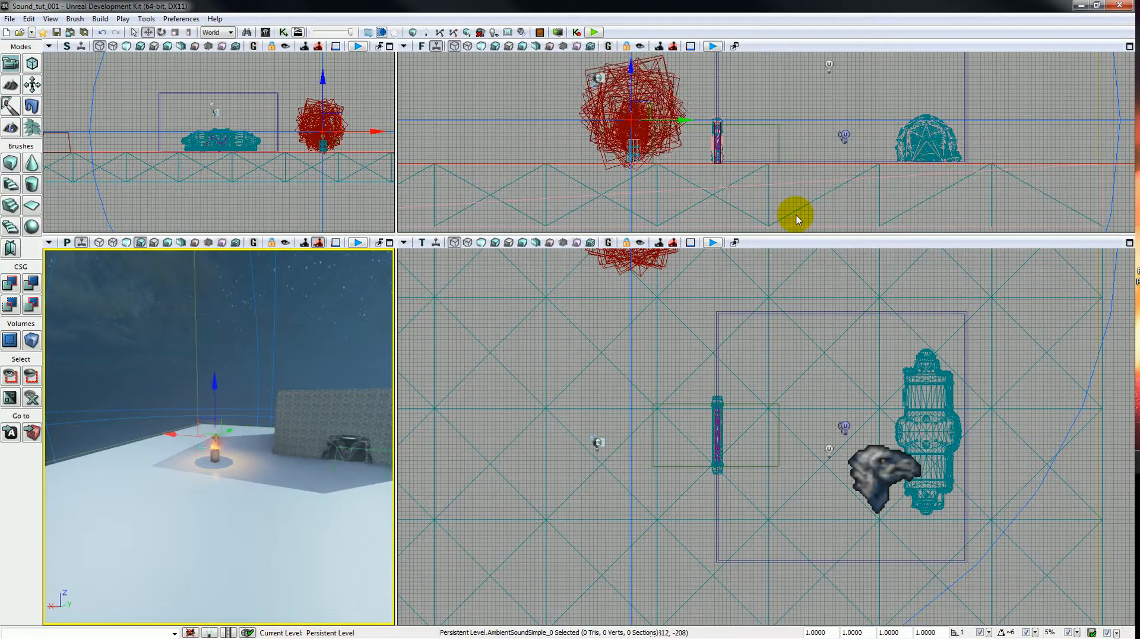
left_click_drag(401, 334, 565, 331)
left_click_drag(525, 241, 528, 322)
mouse_move(454, 446)
right_mouse_down()
mouse_move(475, 475)
mouse_move(488, 459)
right_mouse_up()
scroll(835, 407, "down", 5)
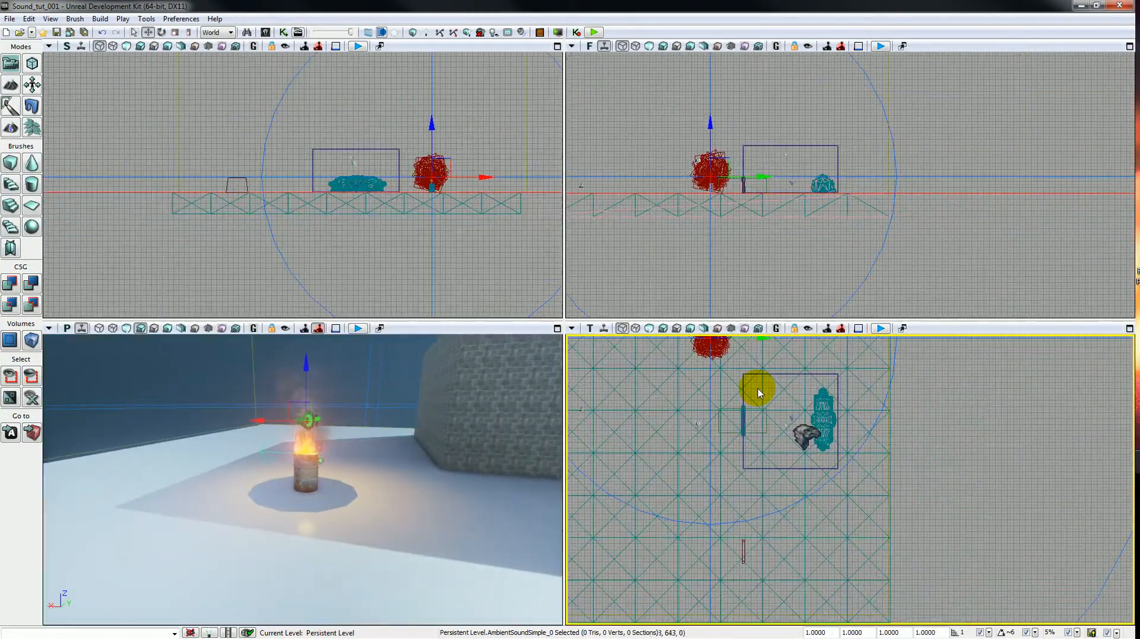
scroll(751, 455, "down", 3)
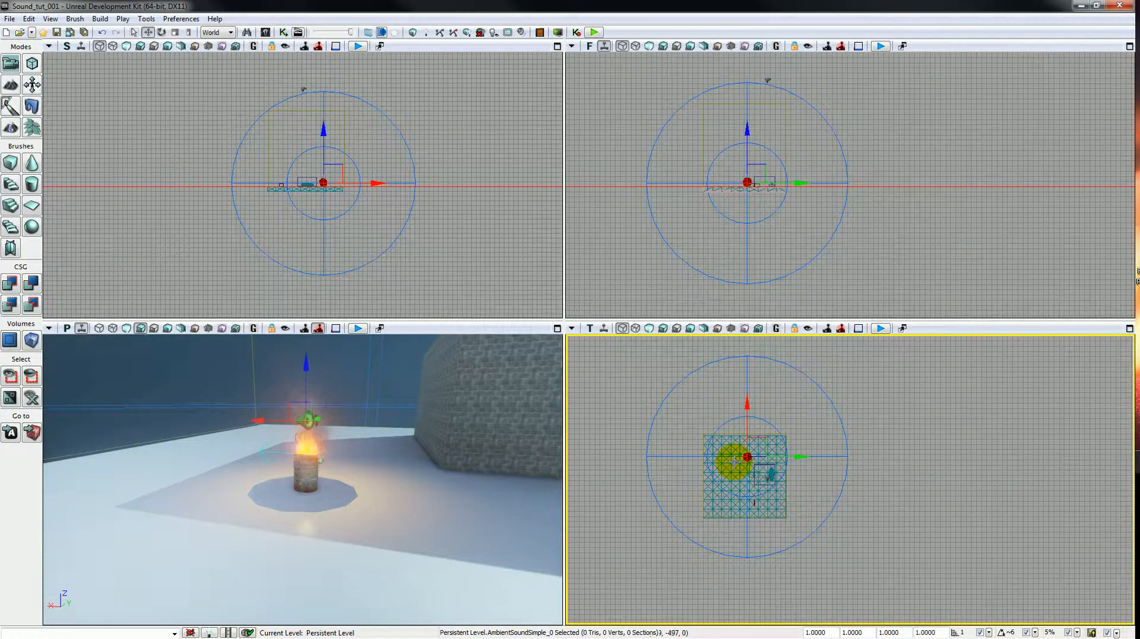
- Open the ambient sound's properties and collapse the expanded categories, leaving only the Attenuation settings open under Ambient Properties
mouse_move(376, 492)
right_mouse_down()
mouse_move(348, 479)
mouse_move(333, 504)
mouse_move(428, 515)
mouse_move(397, 502)
mouse_move(403, 515)
mouse_move(402, 492)
mouse_move(382, 491)
mouse_move(377, 476)
mouse_move(347, 487)
mouse_move(325, 469)
mouse_move(318, 479)
mouse_move(346, 484)
mouse_move(347, 471)
mouse_move(351, 508)
right_mouse_up()
key("F4")
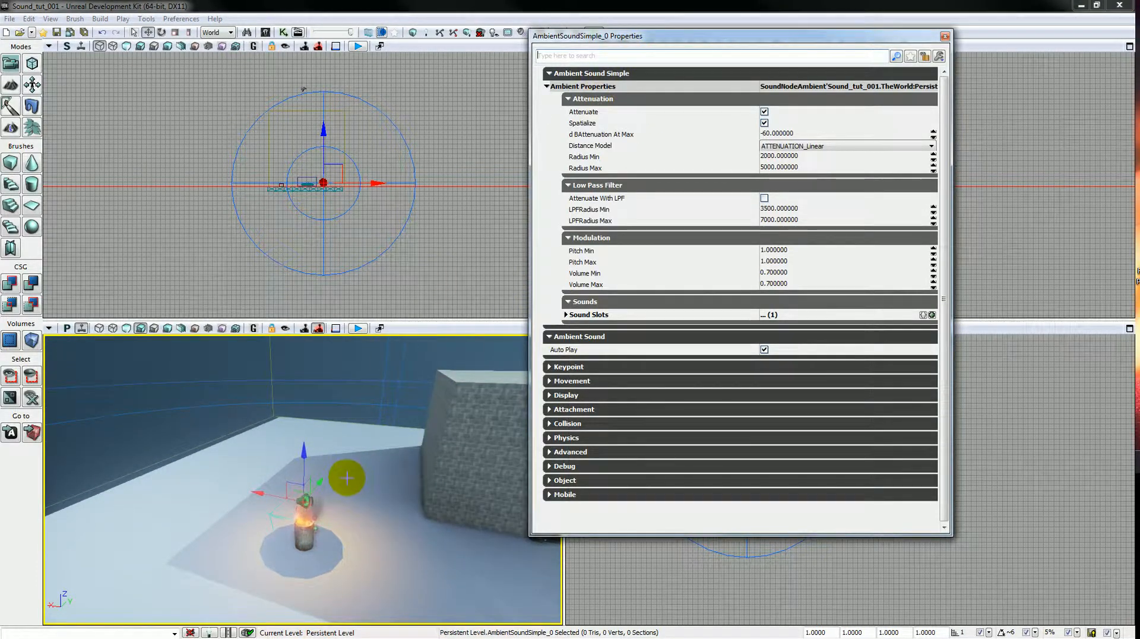
left_click(597, 99)
left_click(597, 113)
left_click(591, 127)
left_click(586, 141)
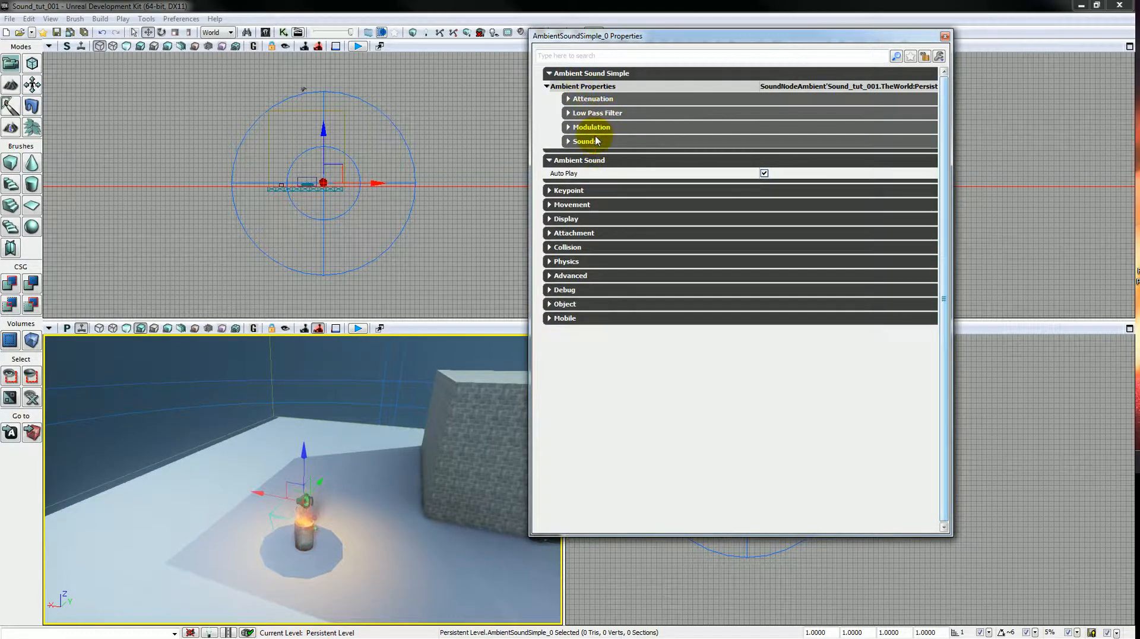
left_click(596, 160)
left_click(584, 73)
left_click(582, 76)
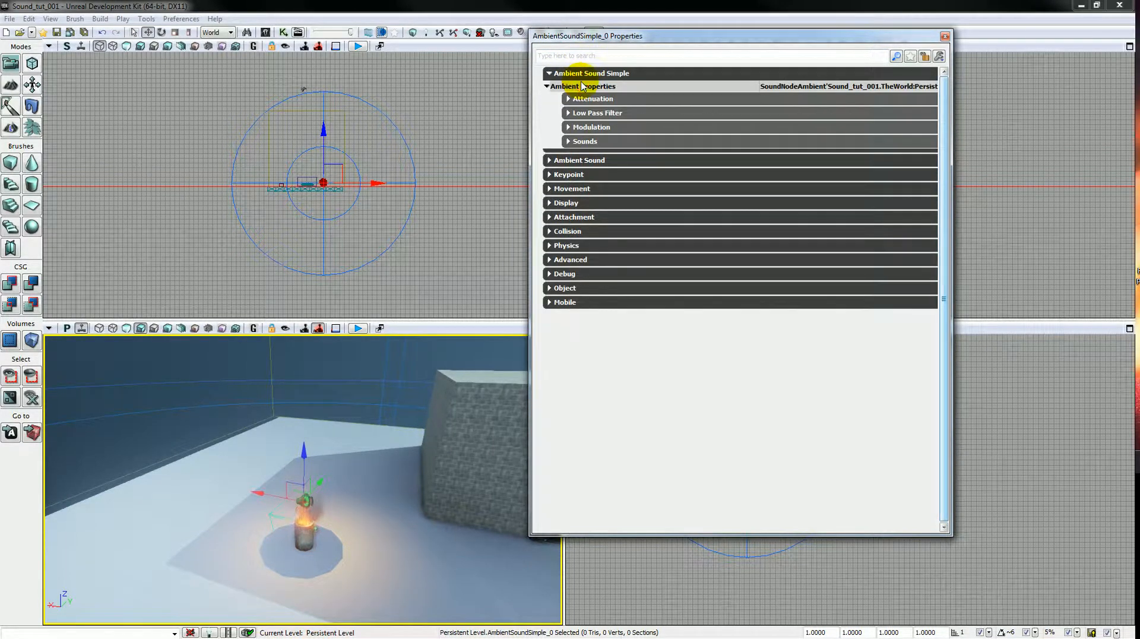
left_click(588, 99)
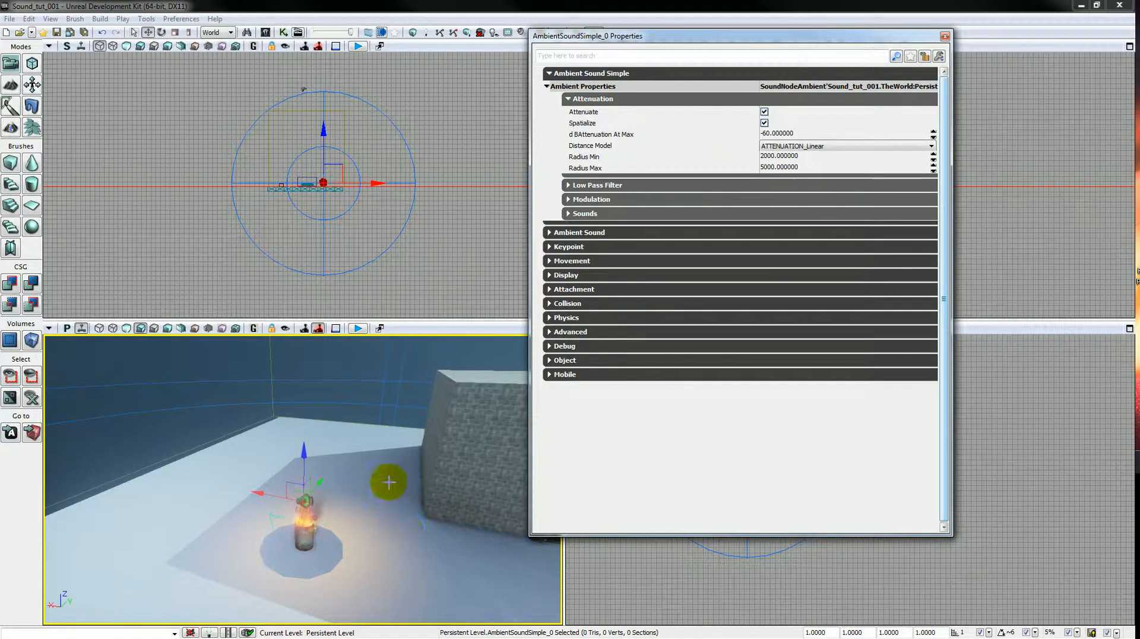
- Examine the ambient sound's inner and outer radius circles around the barrel in the side view
left_click_drag(389, 482, 411, 479)
scroll(326, 224, "up", 2)
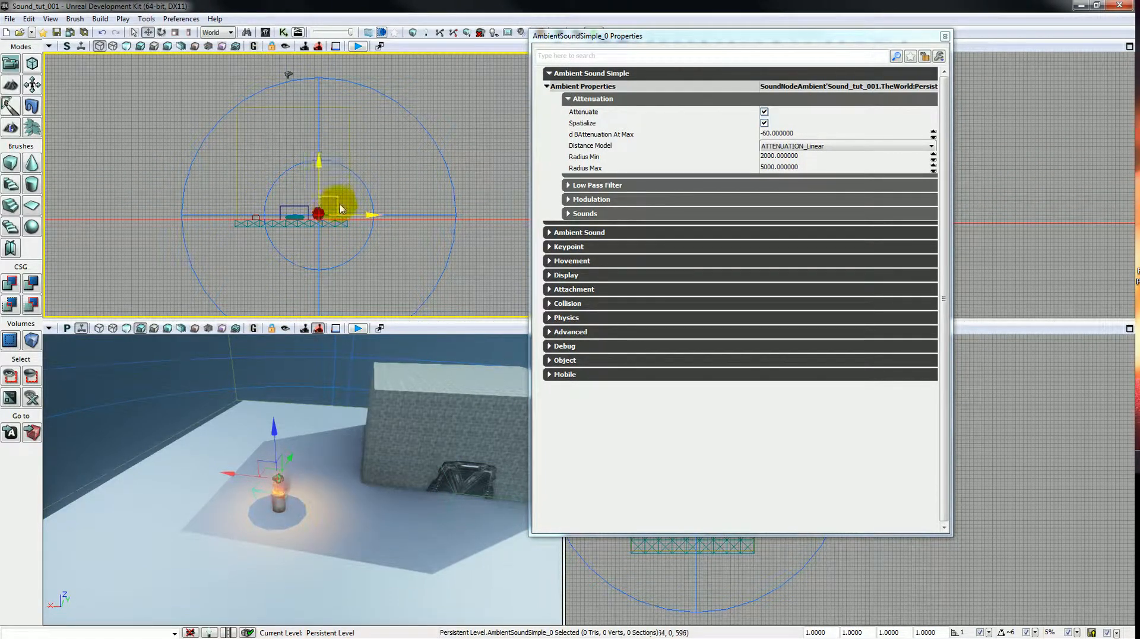
right_click_drag(341, 214, 313, 169)
scroll(302, 191, "up", 4)
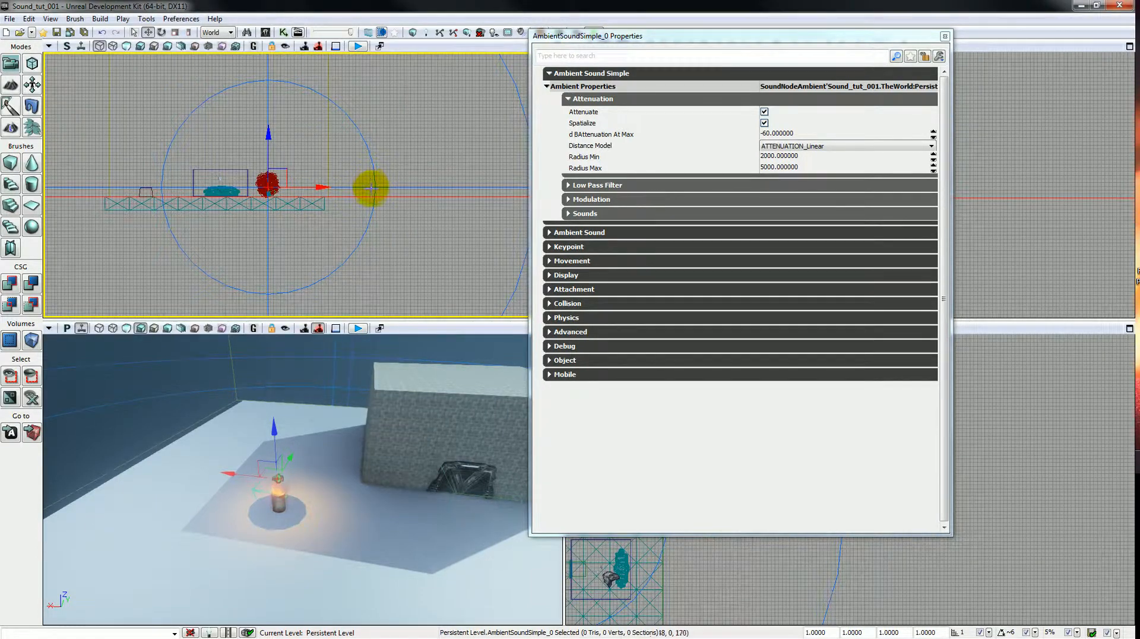
left_click_drag(371, 188, 329, 189)
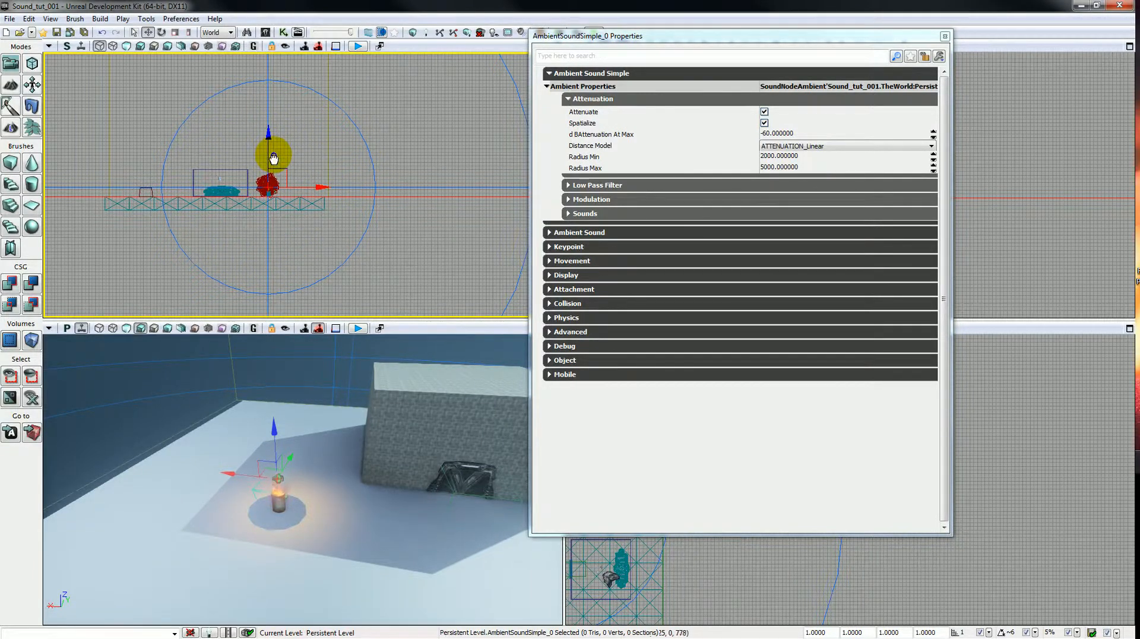
scroll(274, 159, "down", 2)
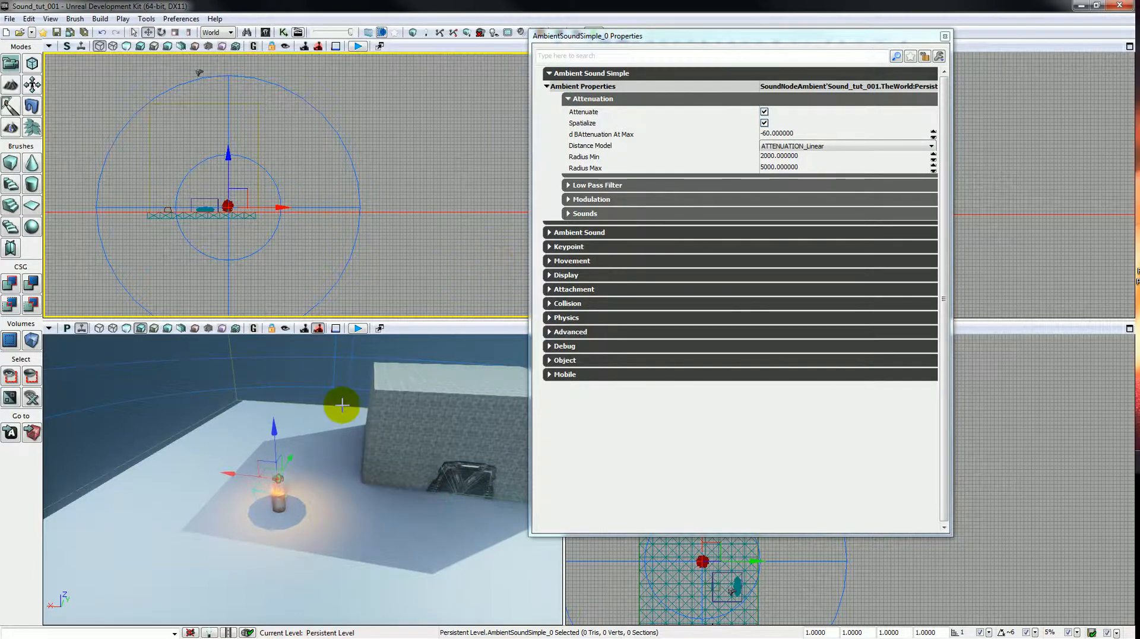
- Set the ambient sound's Radius Min to 200 and check the inner radius around the barrel
key("s")
right_click_drag(326, 426, 210, 392)
key("w")
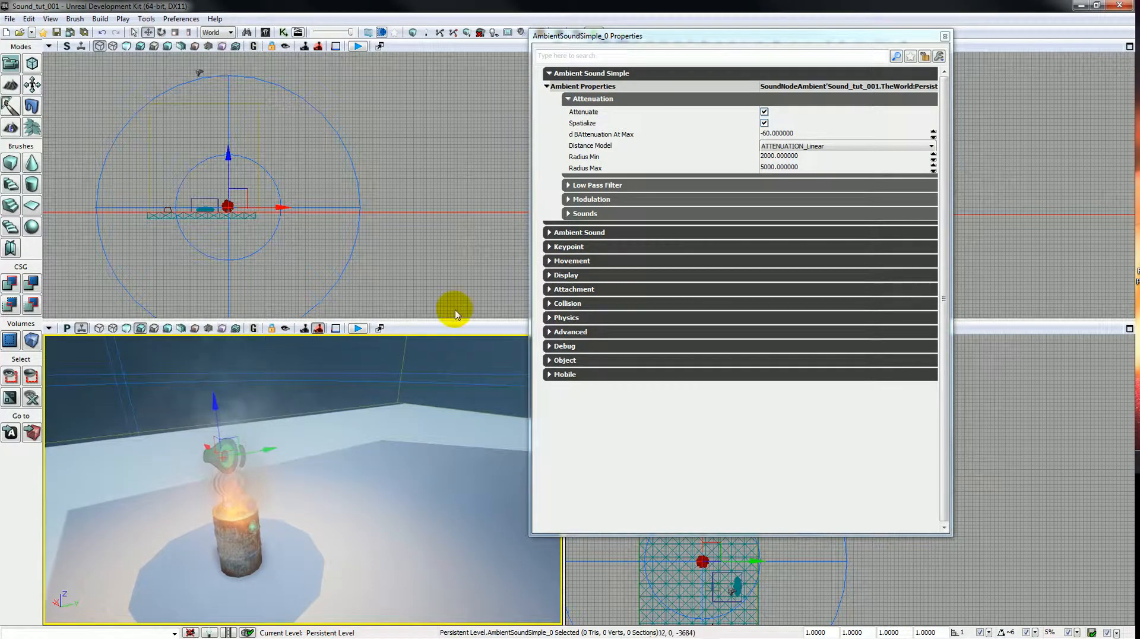
left_click(778, 156)
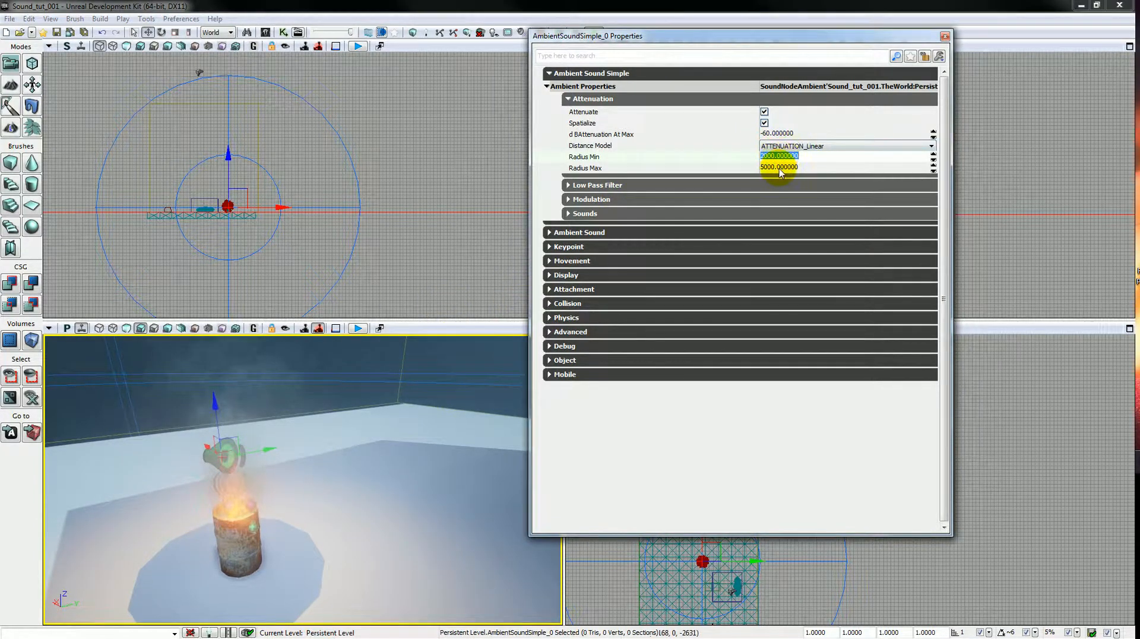
type("200")
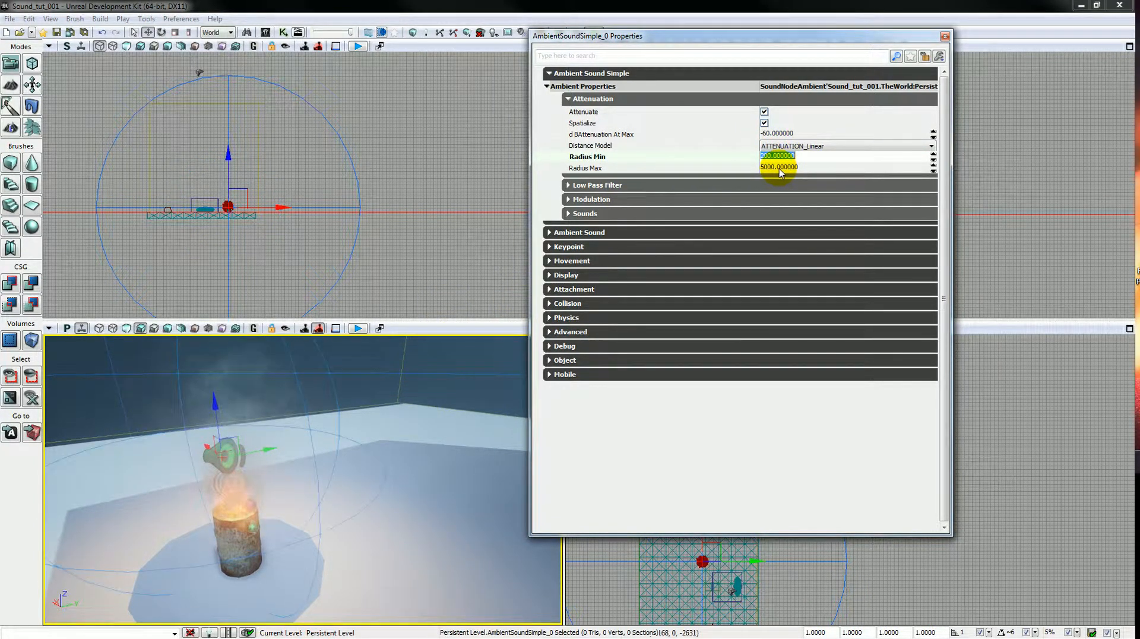
right_click_drag(342, 476, 369, 476)
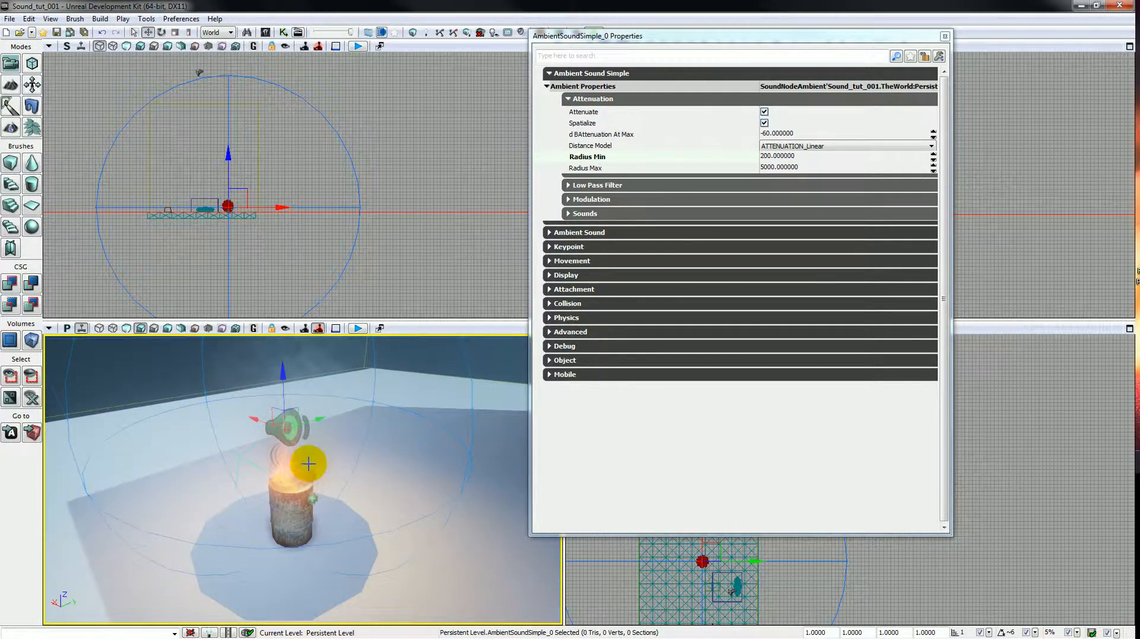
- Set the fire ambient sound's Radius Max to 1000 and check the outer radius around the barrel
left_click(785, 168)
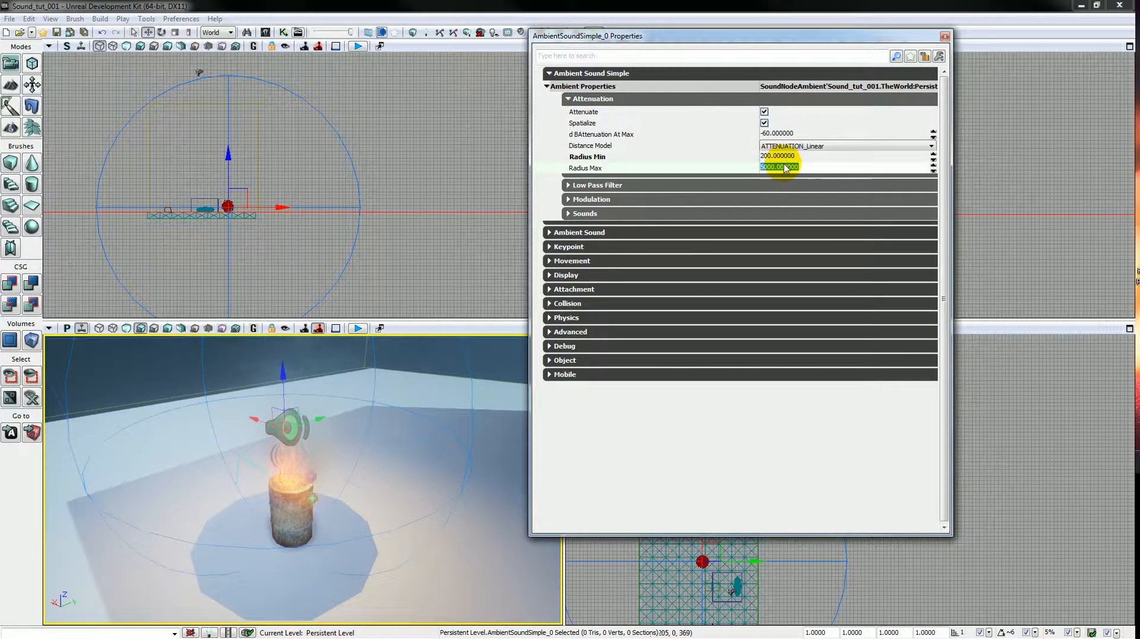
type("1000")
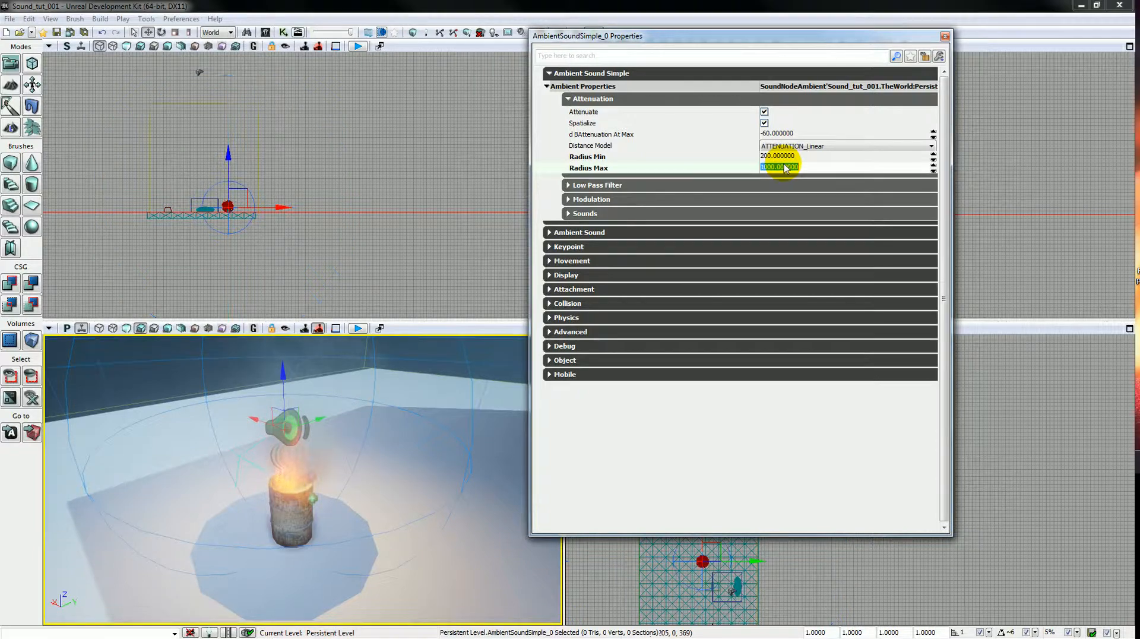
key("Return")
left_click_drag(344, 194, 291, 284)
right_click_drag(351, 458, 389, 495)
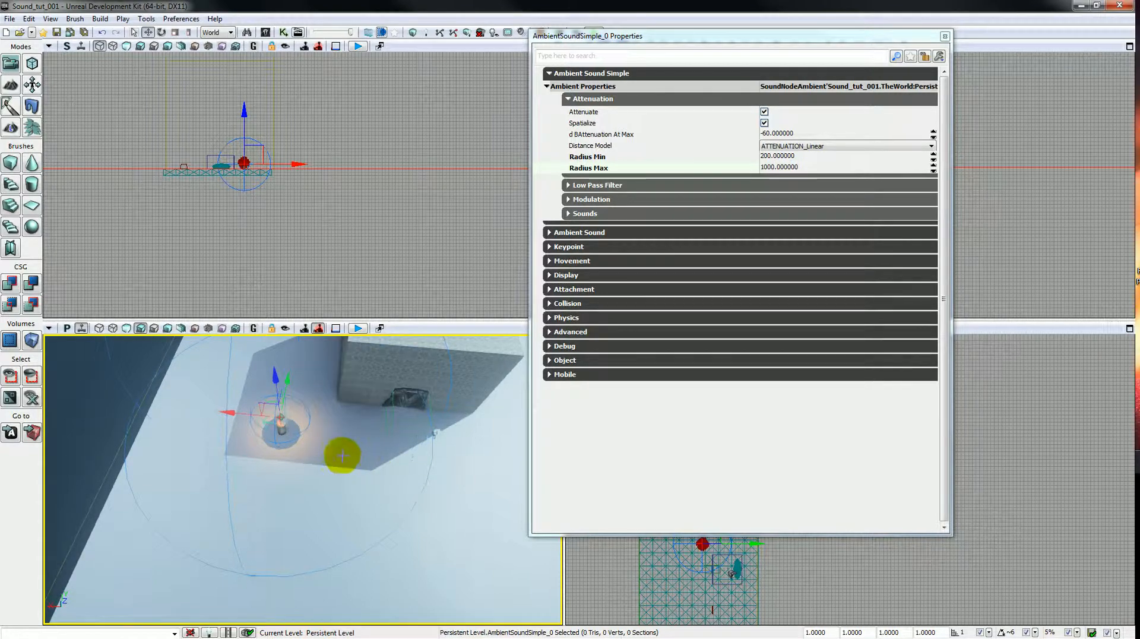
- Play the level from the open floor, walk toward and away from the burning barrel to test the sound's falloff, and end the preview
mouse_move(412, 489)
right_mouse_down()
mouse_move(446, 501)
mouse_move(415, 484)
right_mouse_up()
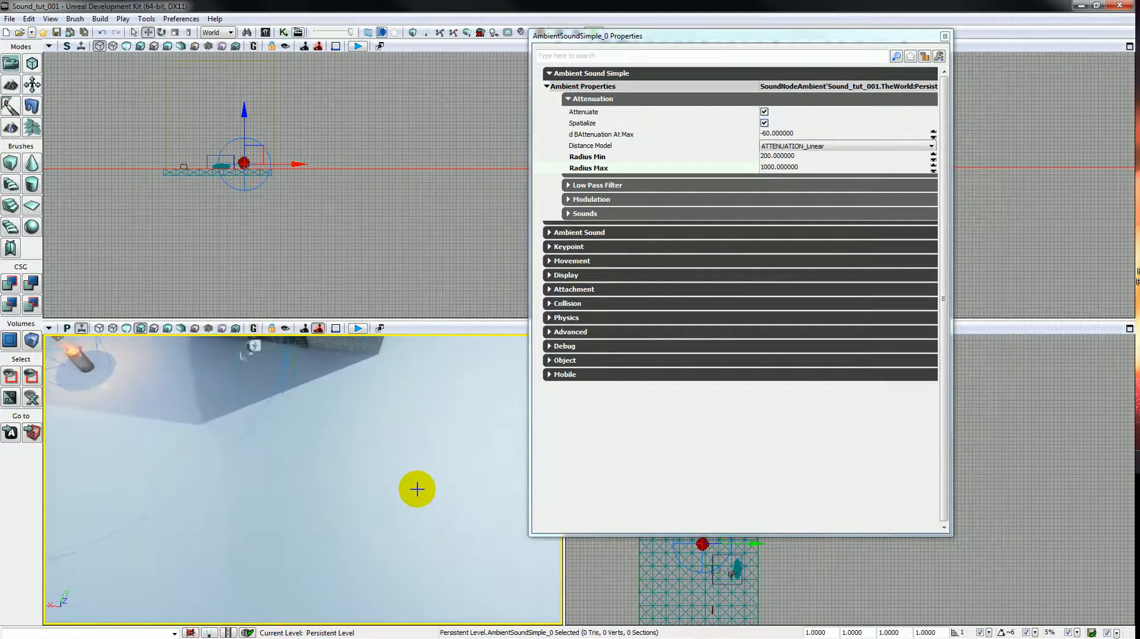
right_click(414, 487)
left_click(461, 631)
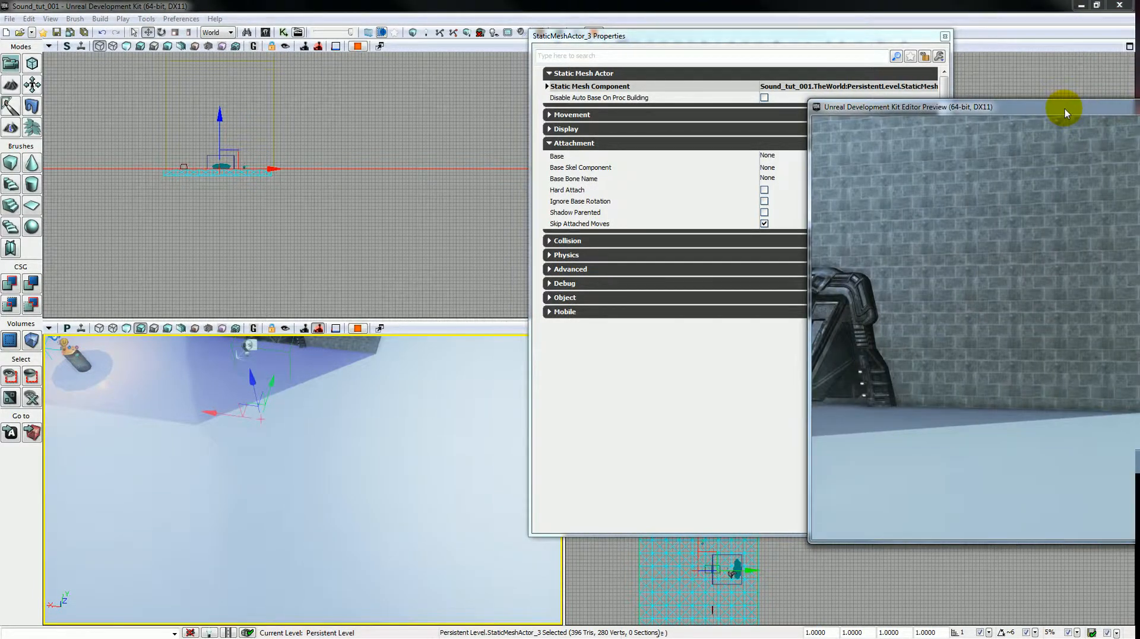
left_click_drag(1064, 109, 415, 111)
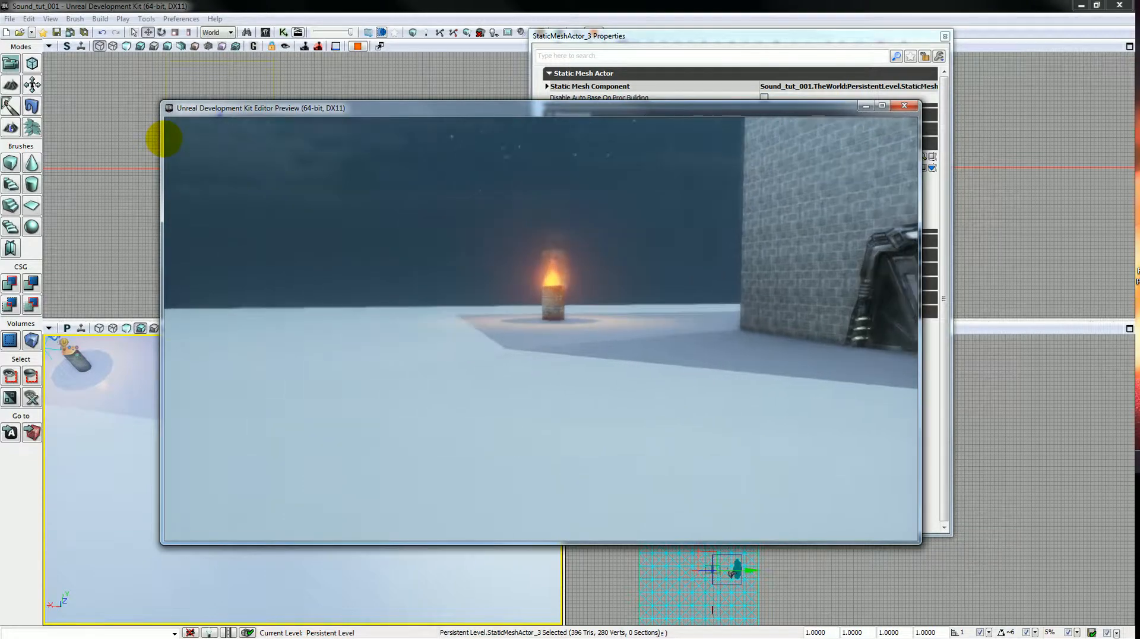
key("w")
key("w")
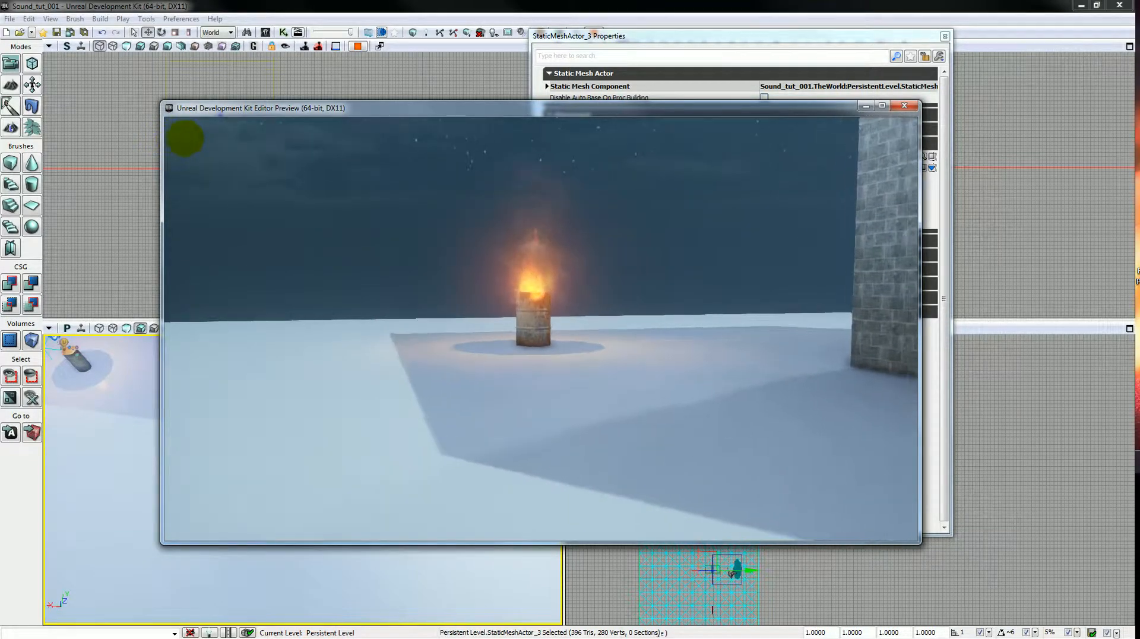
key("w")
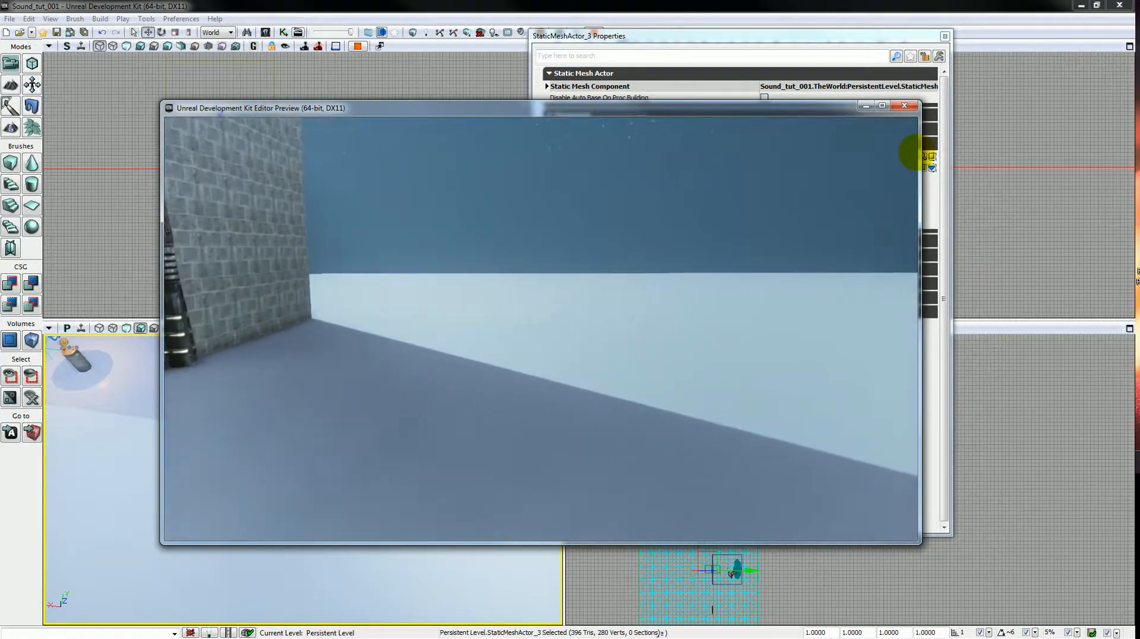
key("s")
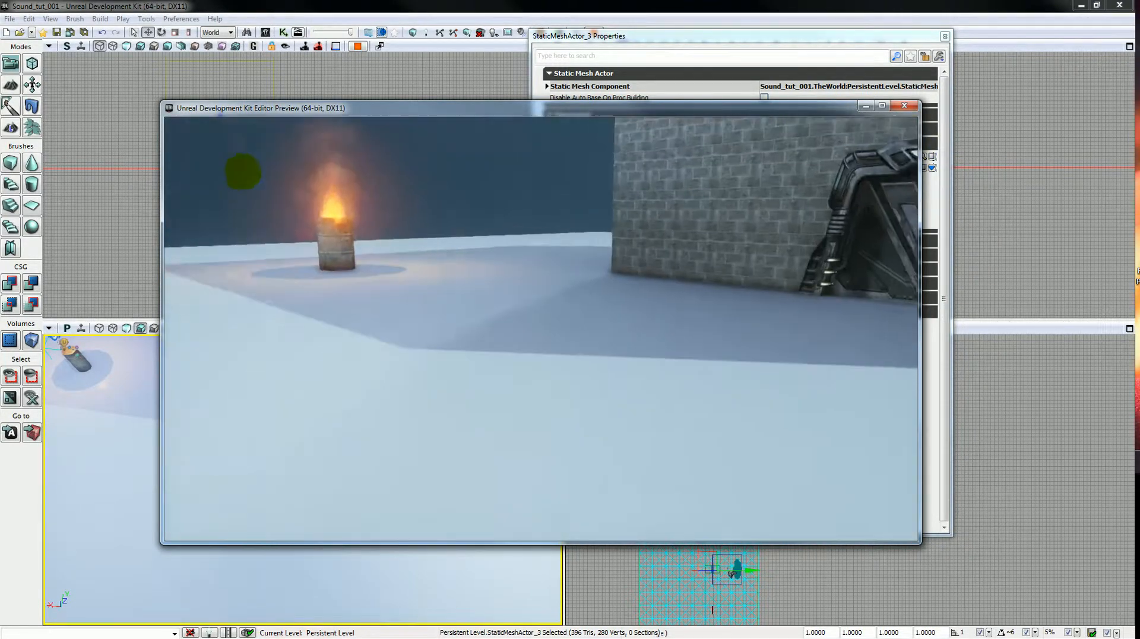
key("s")
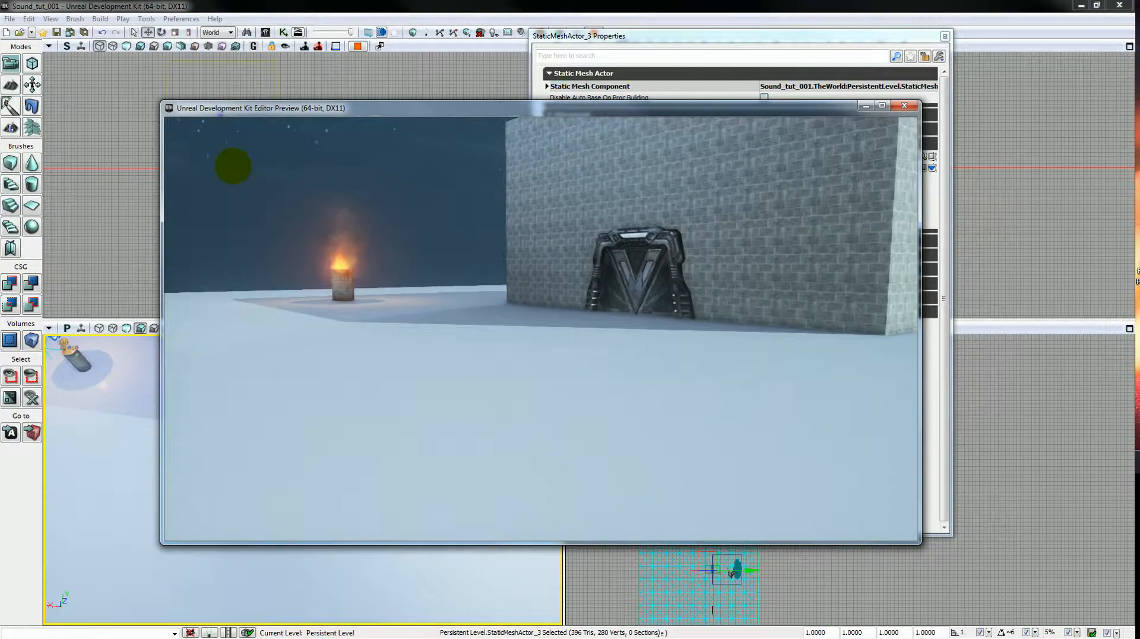
key("Escape")
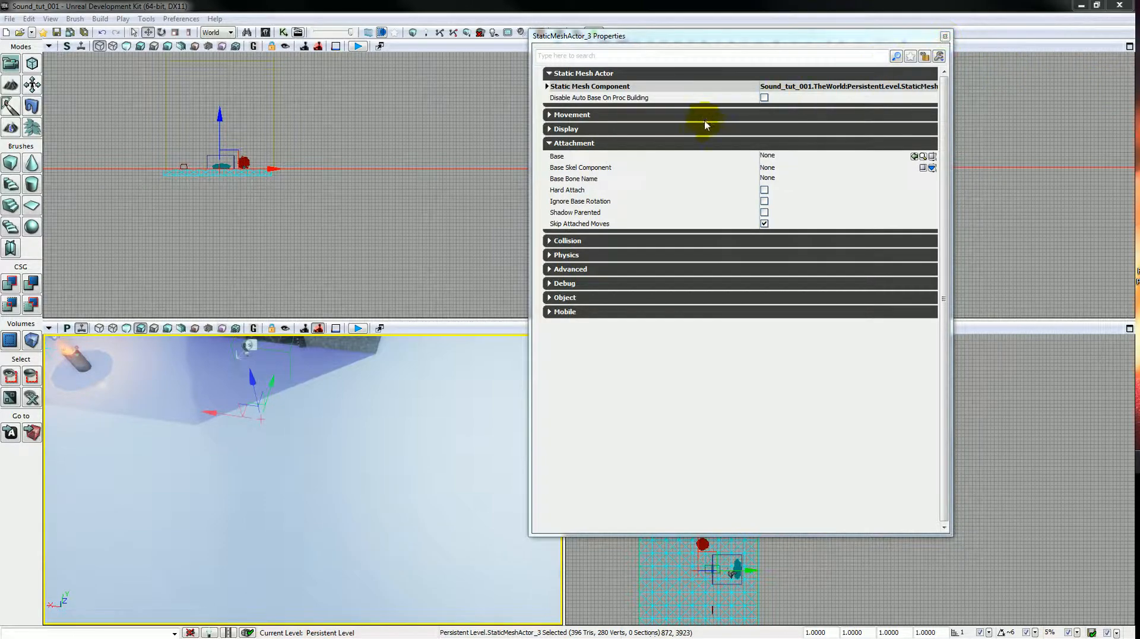
- Bring the Content Browser into view and look through the sound waves matching the search "ambient"
left_click(697, 140)
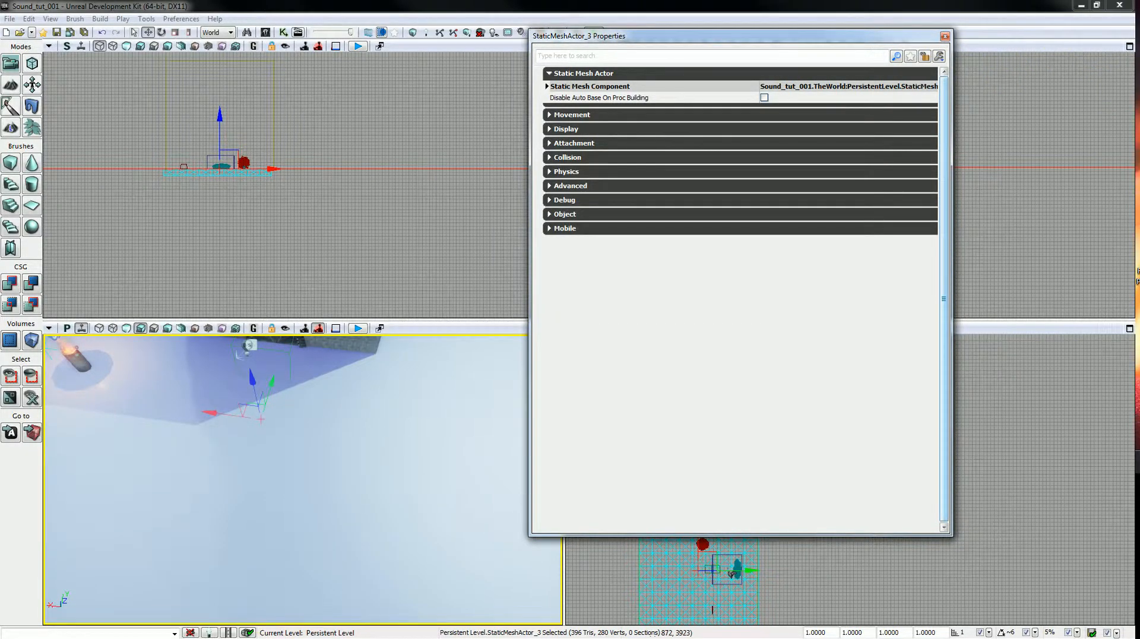
left_click_drag(1139, 46, 431, 50)
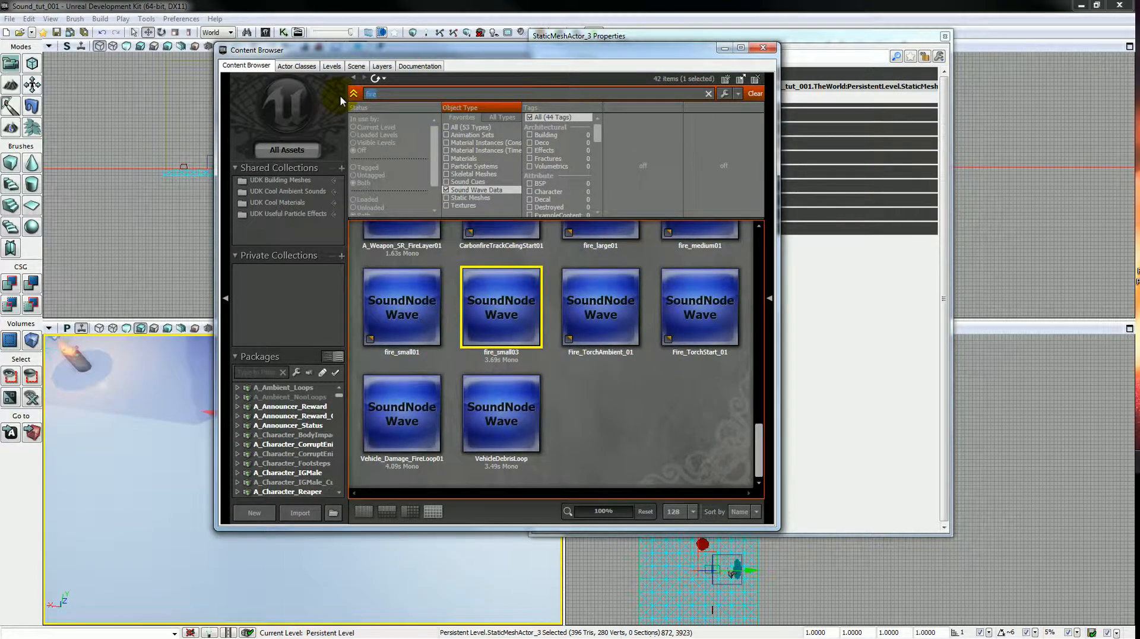
type("ambiwe")
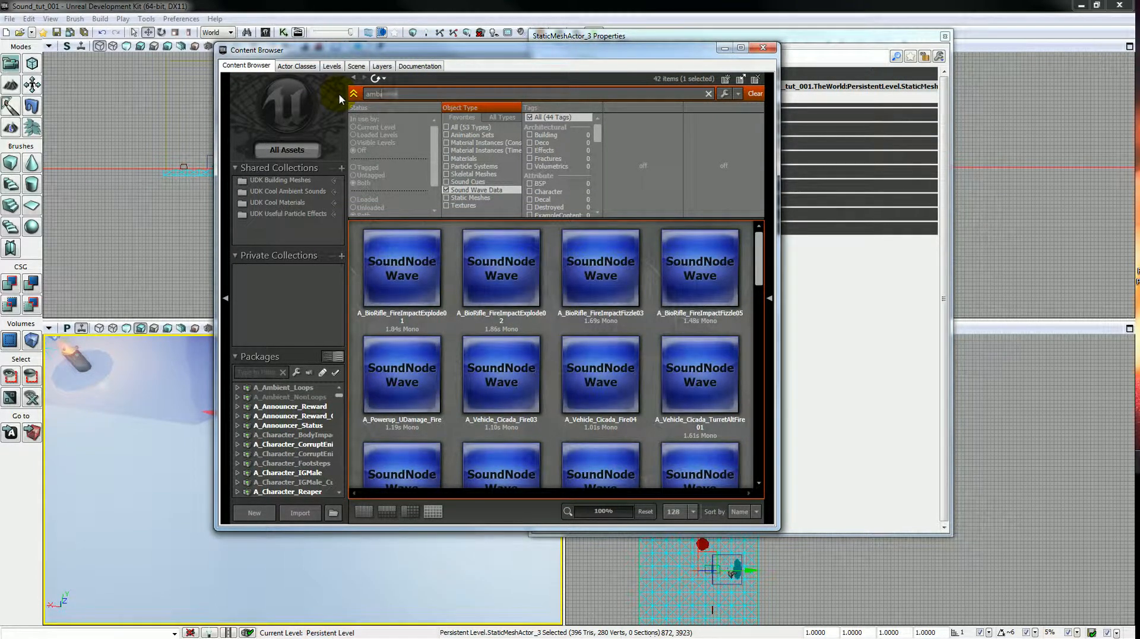
key("BackSpace")
key("BackSpace")
type("ent")
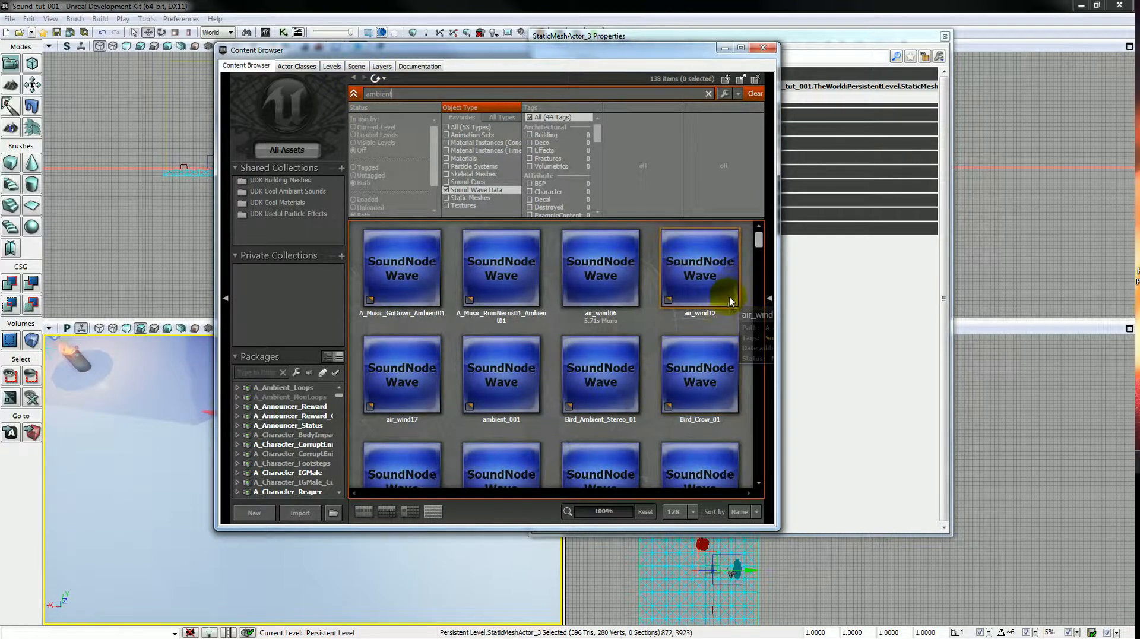
scroll(659, 392, "down", 3)
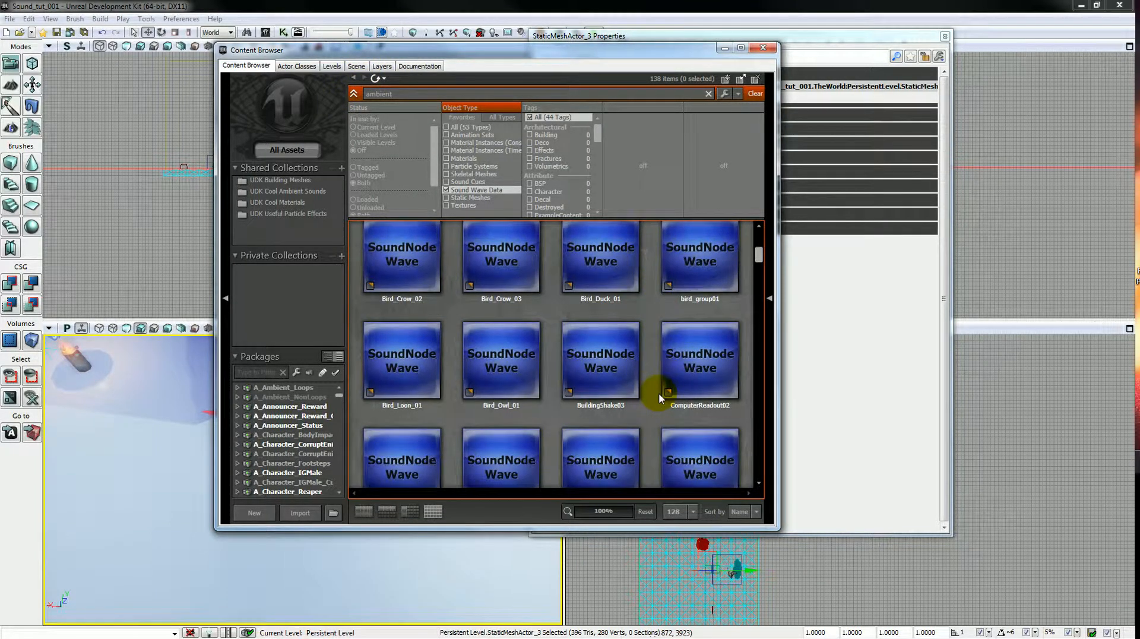
scroll(496, 378, "up", 2)
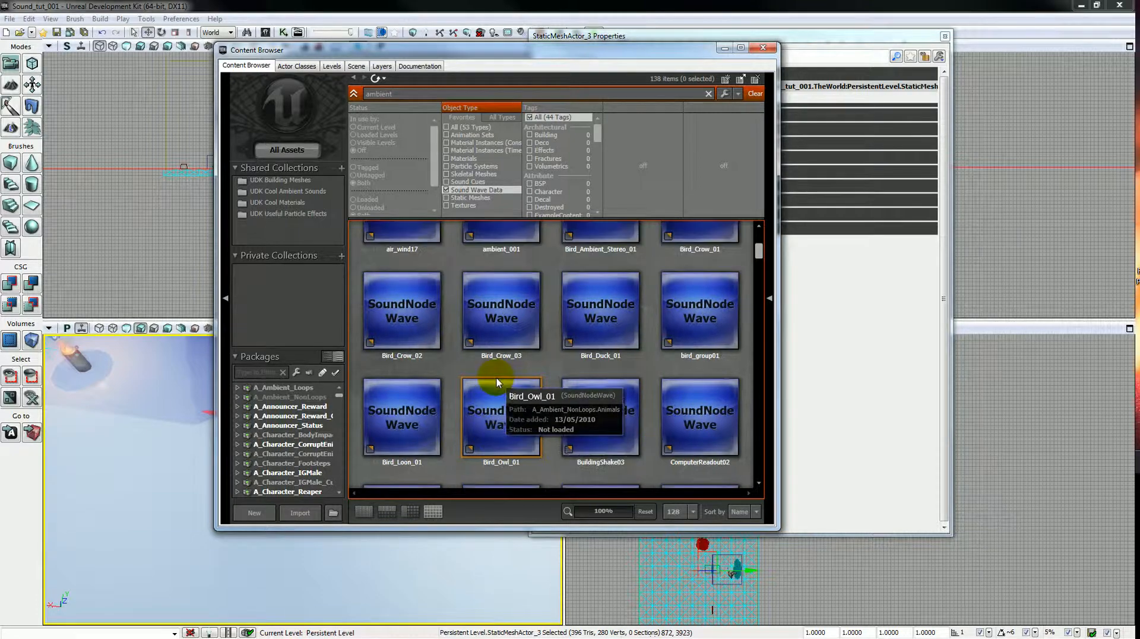
scroll(505, 357, "up", 2)
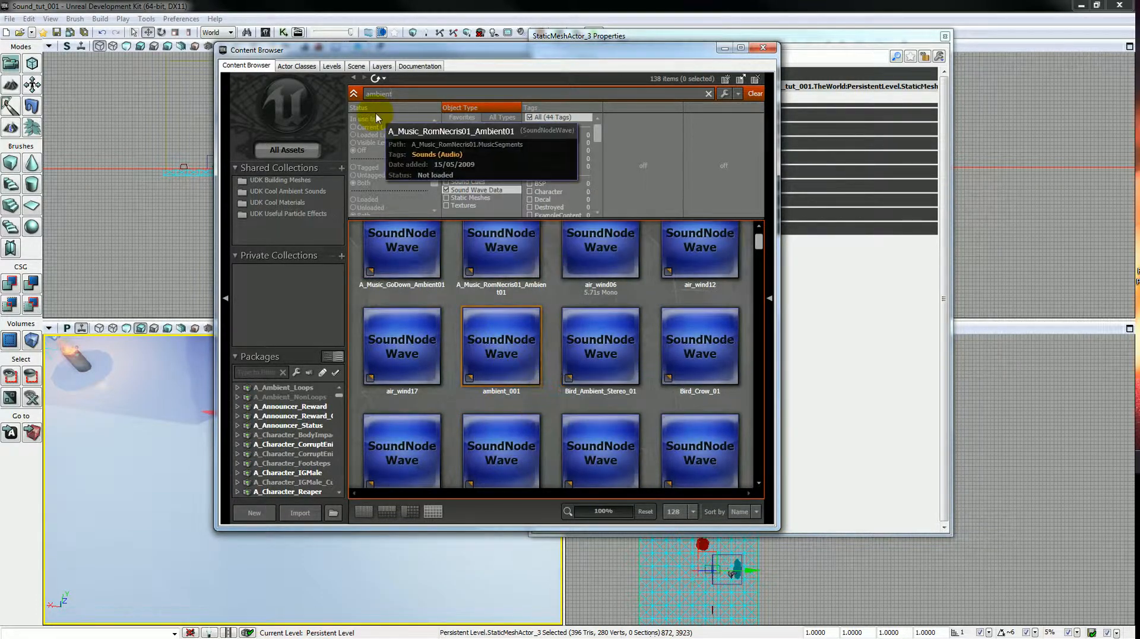
- Search the sound waves for "wind" and place air_wind06 as an ambient sound on the floor in front of the building
type("wind")
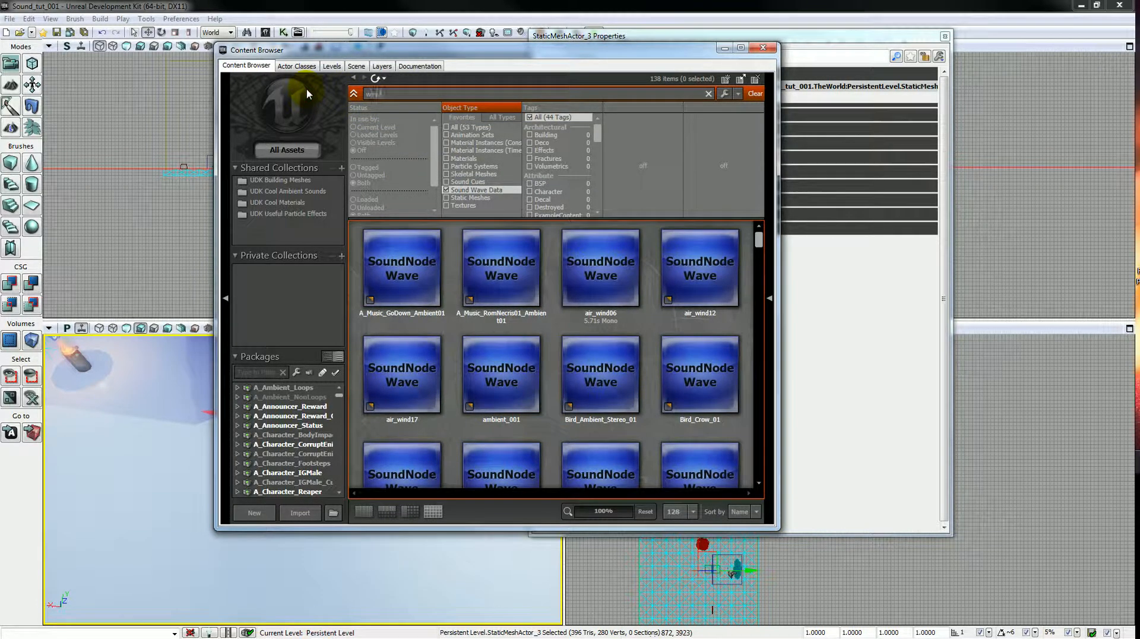
left_click(428, 277)
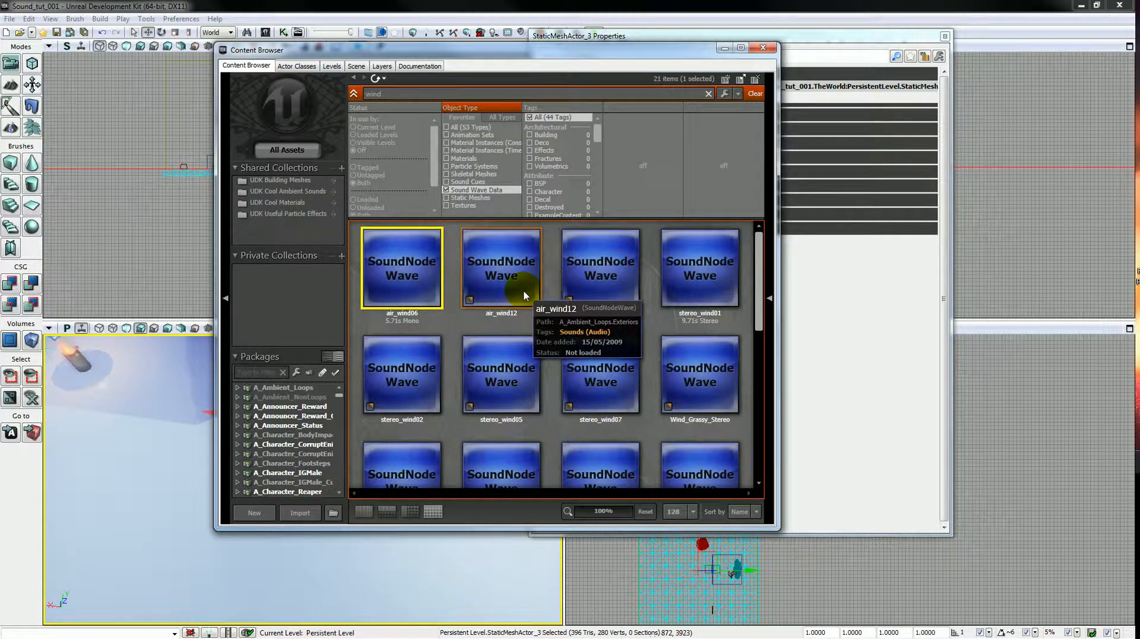
left_click_drag(533, 53, 808, 52)
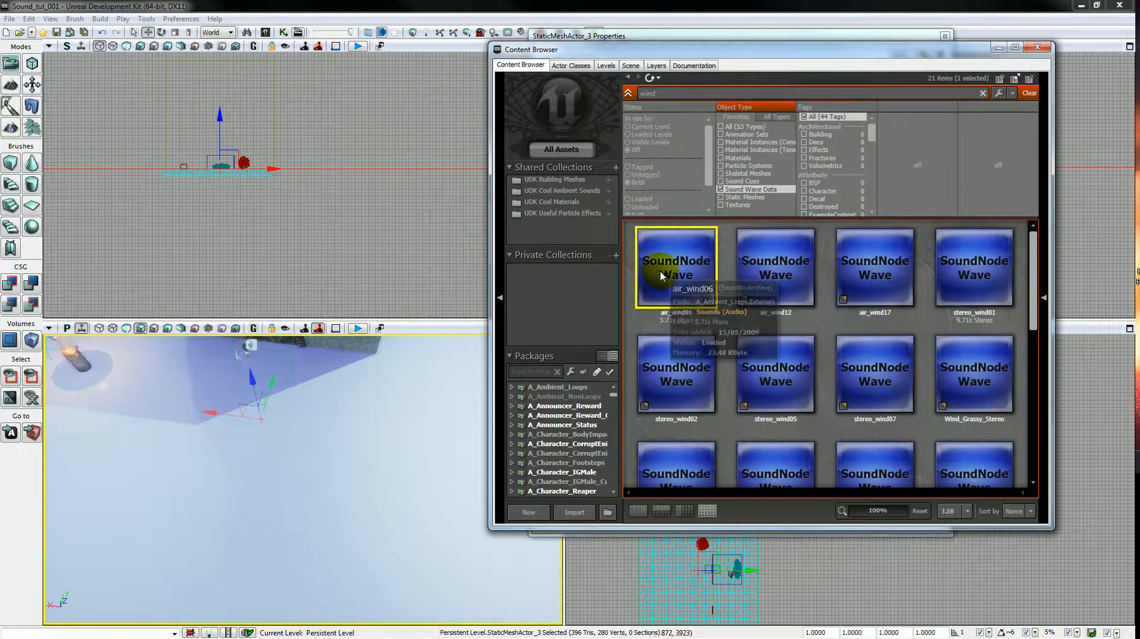
right_click_drag(382, 484, 258, 416)
left_click_drag(685, 269, 218, 531)
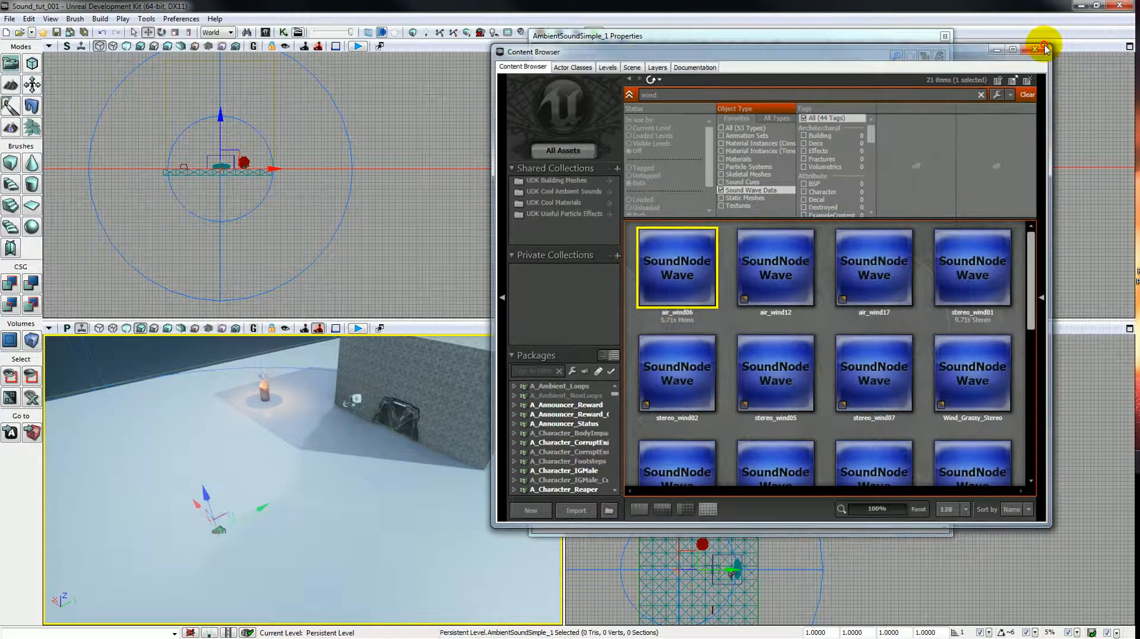
- Close the Content Browser and the properties window, and raise the wind sound actor above the floor
left_click(1038, 47)
left_click(946, 36)
mouse_move(405, 484)
right_mouse_down()
mouse_move(386, 503)
mouse_move(379, 494)
mouse_move(422, 476)
right_mouse_up()
left_click_drag(336, 487, 346, 364)
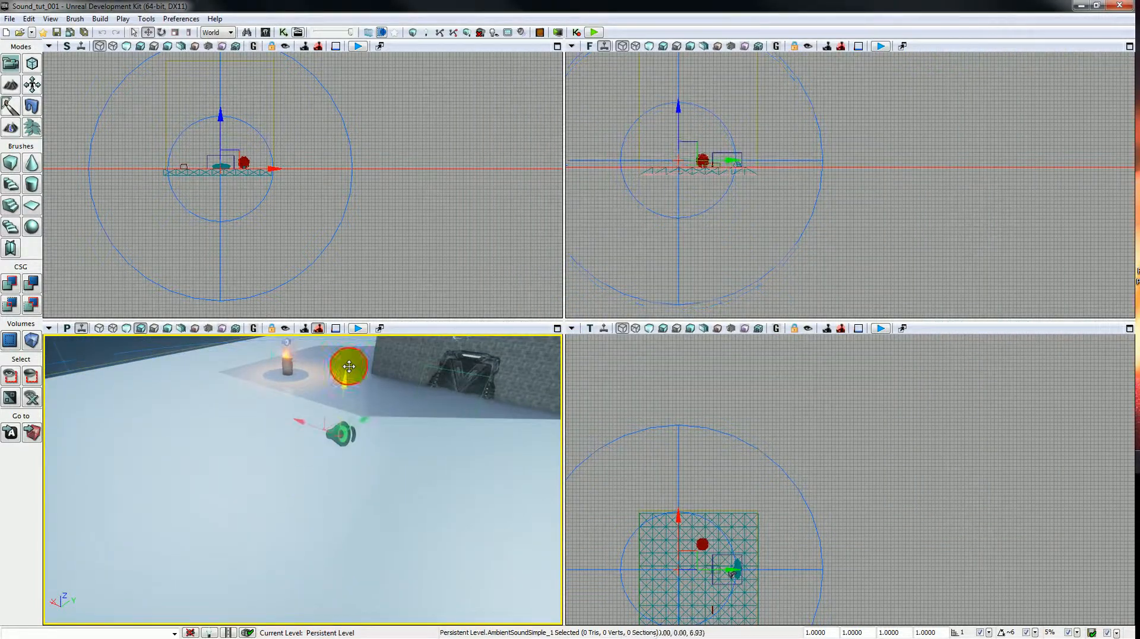
right_click_drag(395, 487, 407, 435)
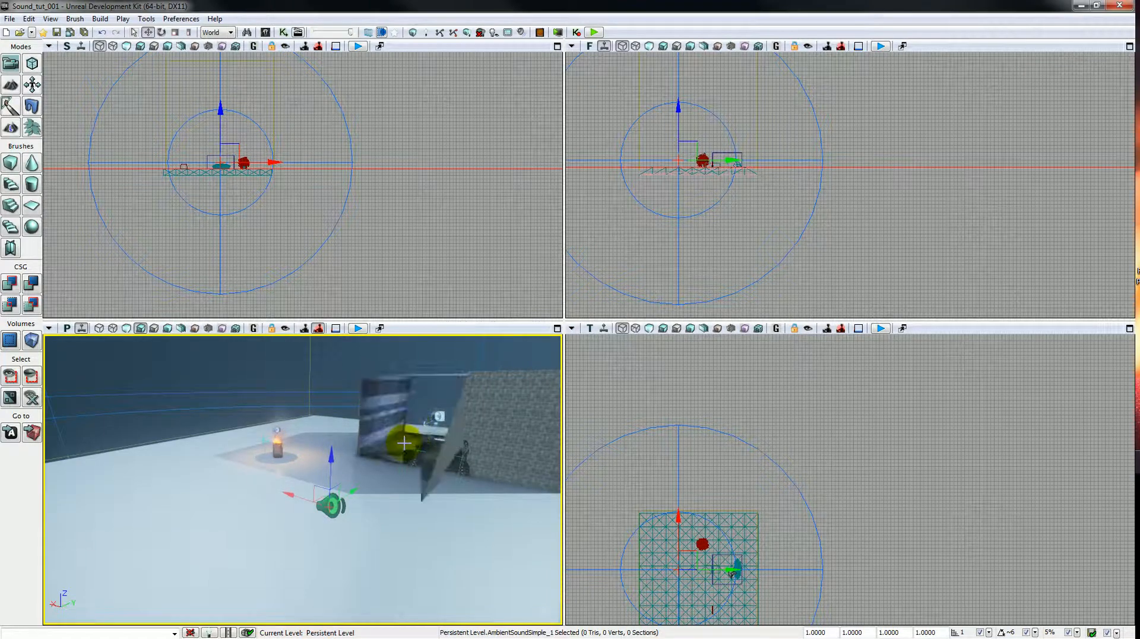
right_click_drag(346, 483, 321, 483)
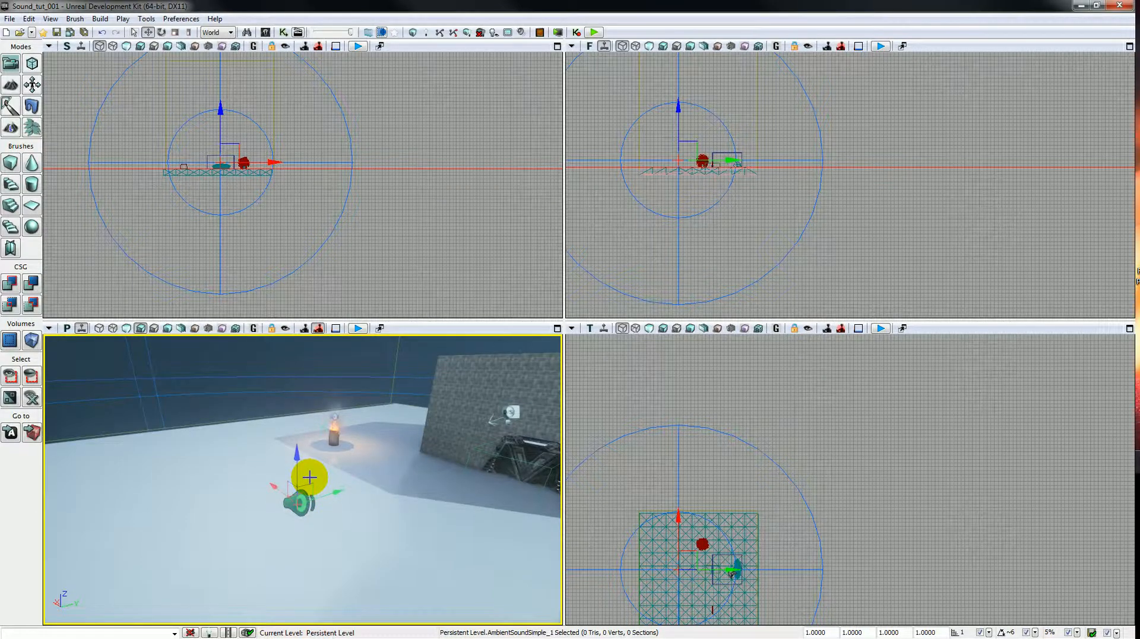
- Open the wind sound's properties and collapse the Modulation, Low Pass Filter and Sounds categories
double_click(308, 477)
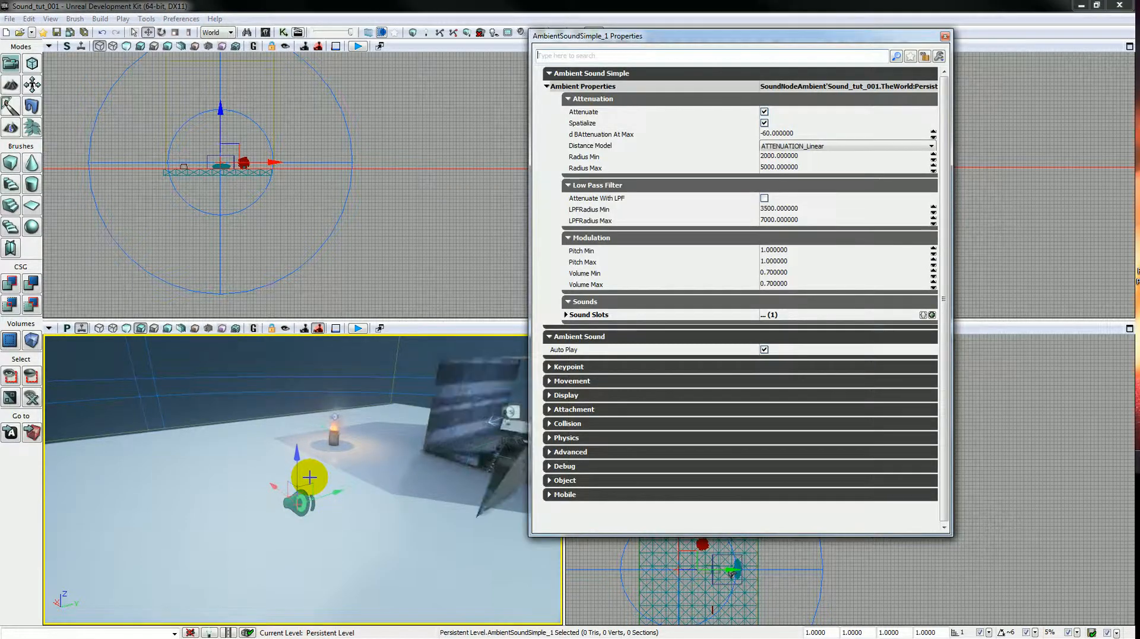
left_click(599, 237)
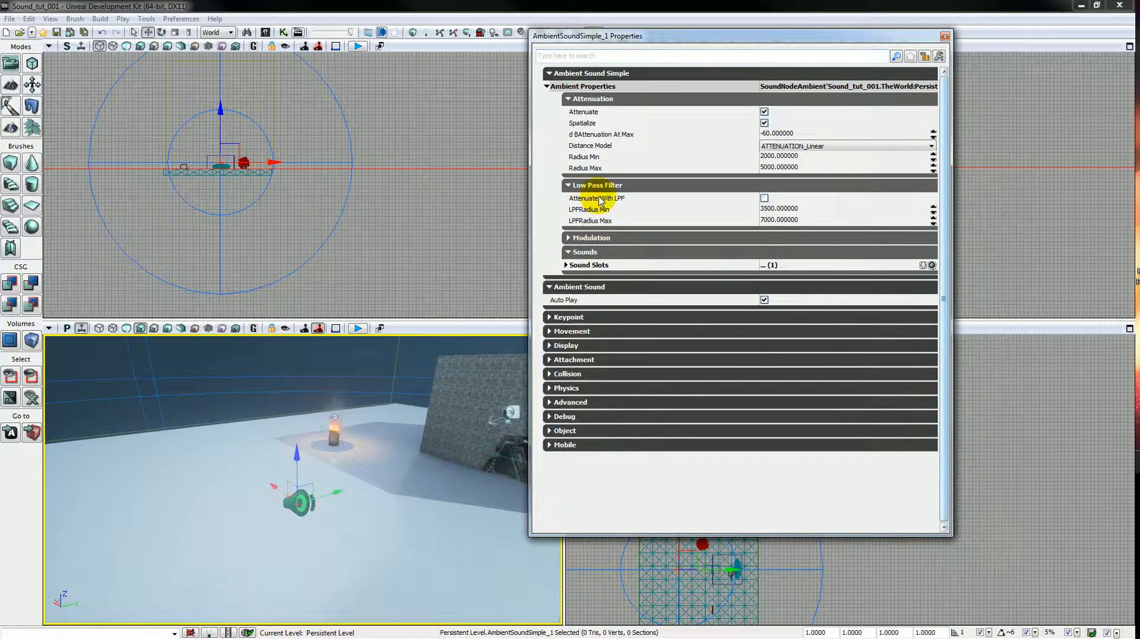
left_click(596, 185)
left_click(601, 215)
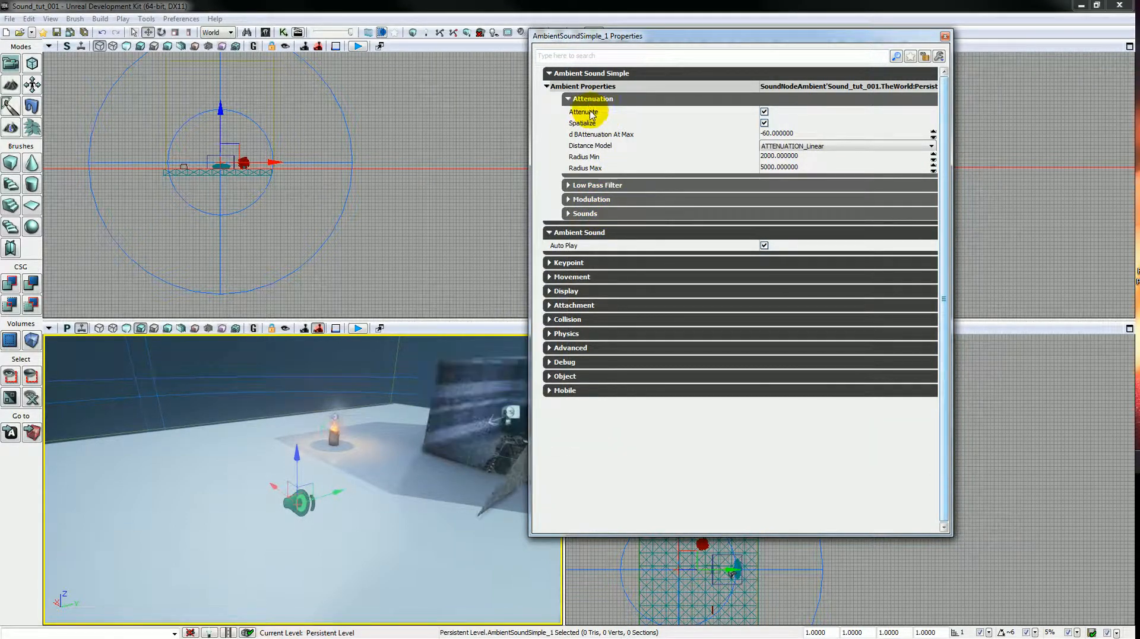
- Disable Attenuate and Spatialize in the wind sound's Attenuation settings
left_click(764, 112)
left_click(765, 123)
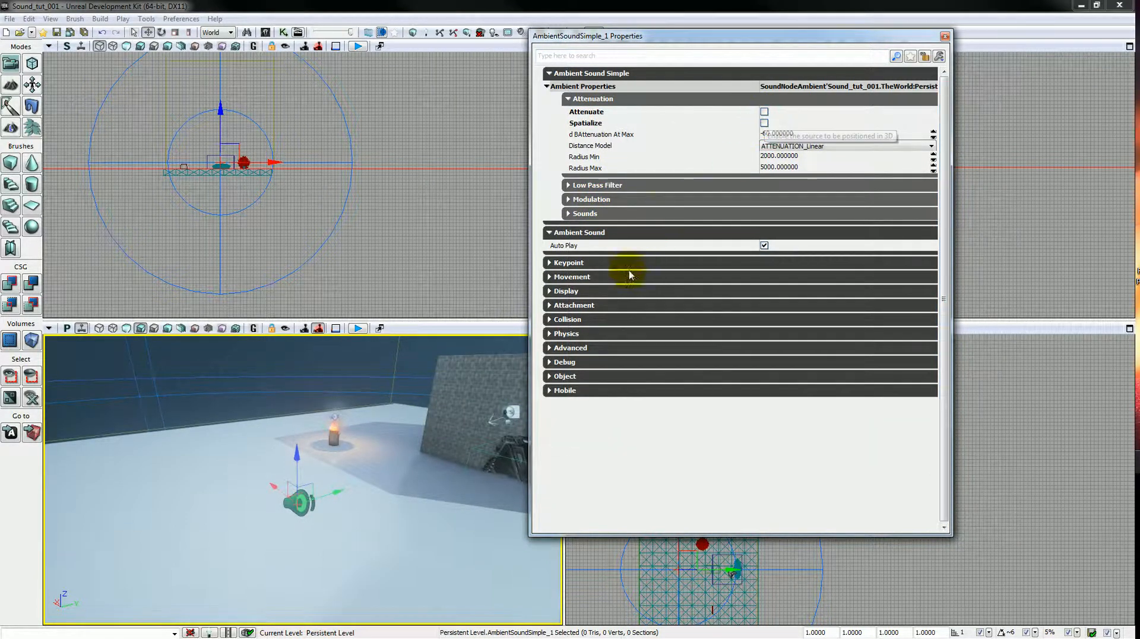
right_click_drag(326, 431, 387, 444)
scroll(387, 444, "down", 5)
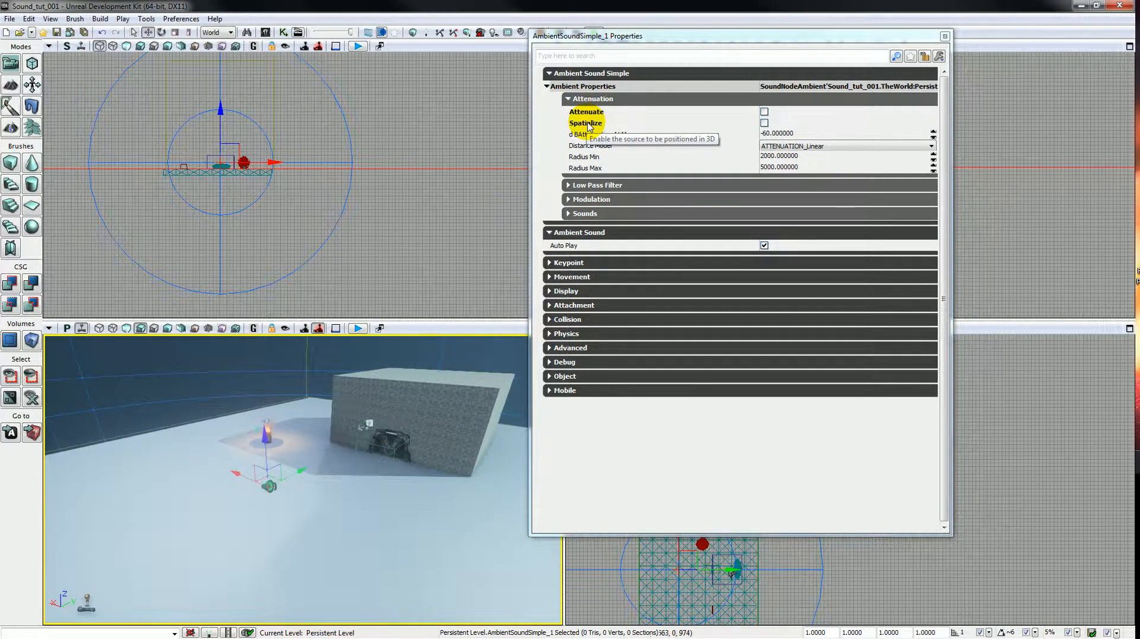
- Set both Radius Min and Radius Max of the wind sound to 20
left_click(766, 157)
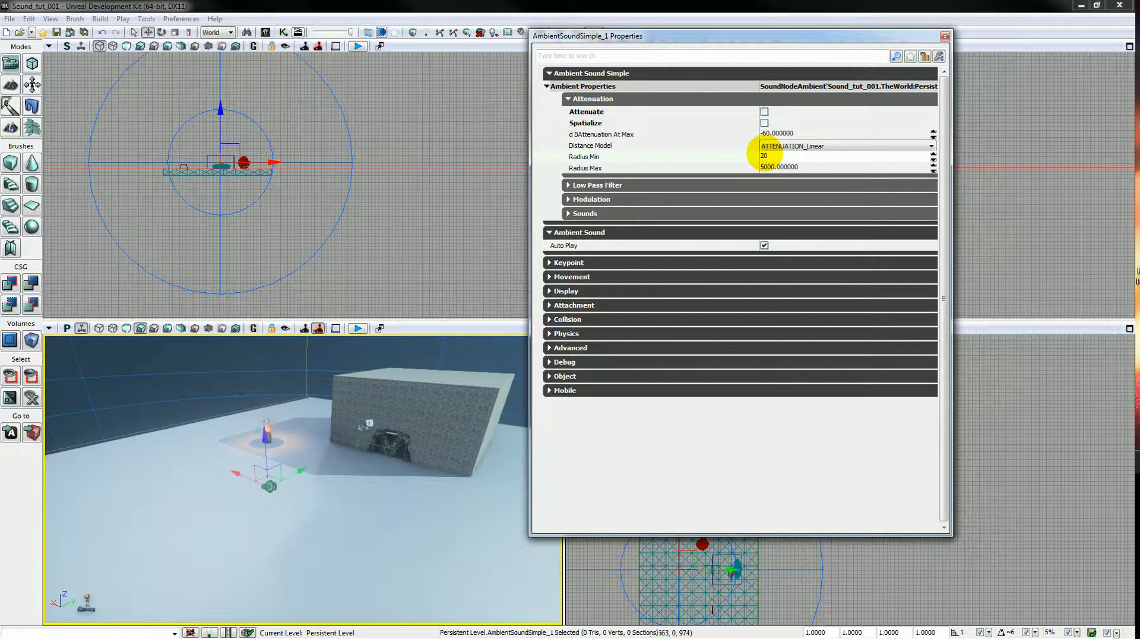
type("20")
key("Return")
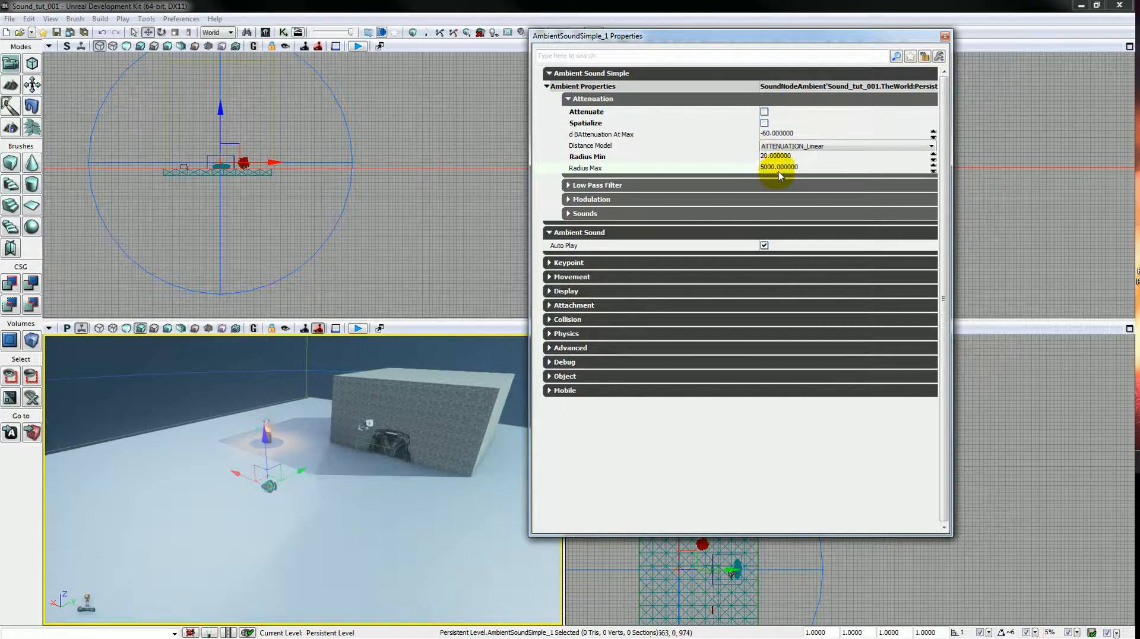
type("0")
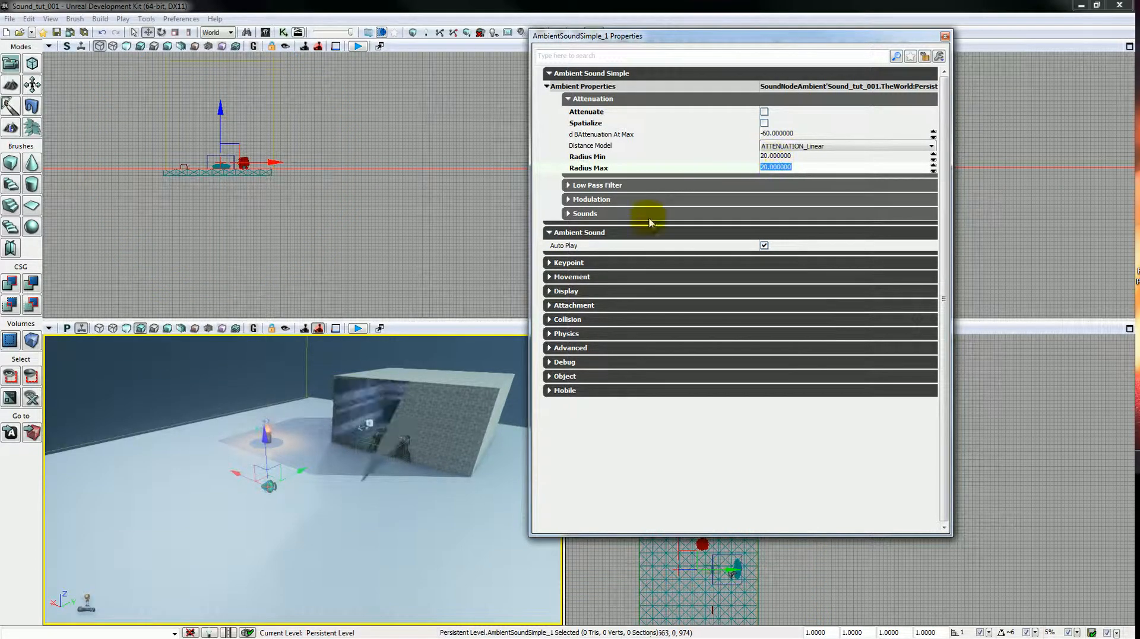
- Start a play test from the open floor facing the barrel and building, and bring the preview window fully on screen
left_click_drag(369, 476, 419, 430)
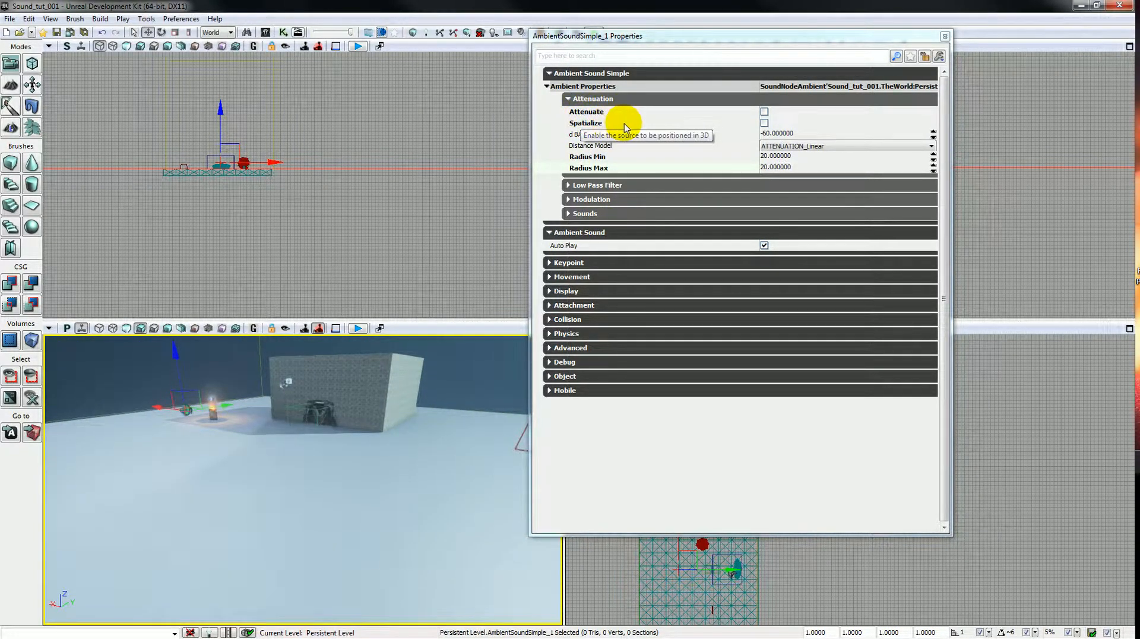
left_click_drag(364, 415, 376, 466)
right_click(380, 478)
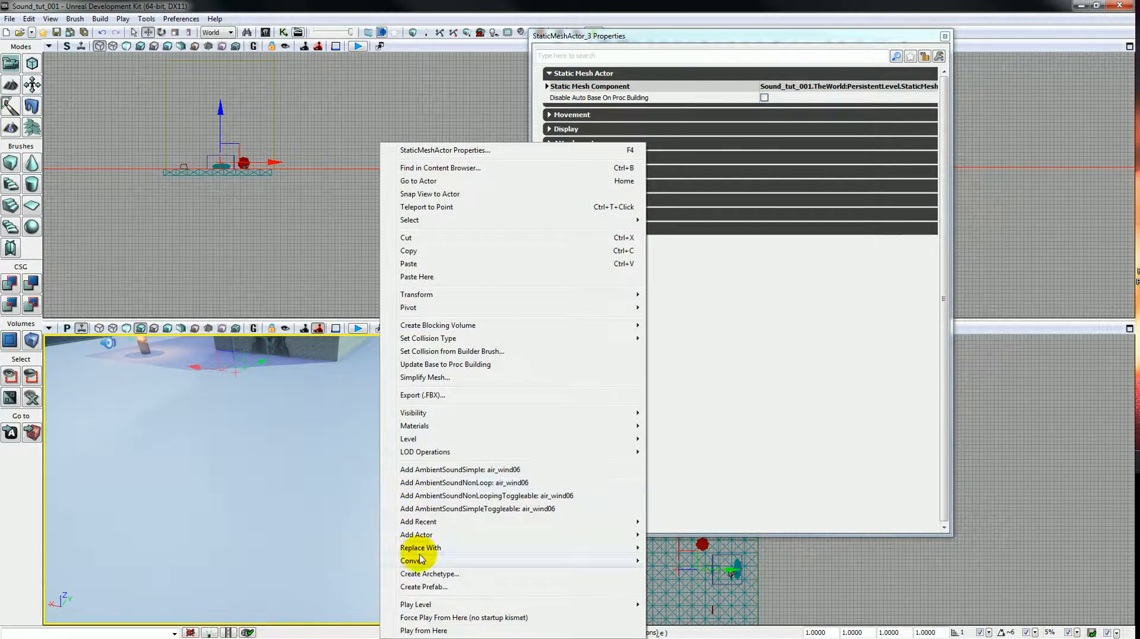
left_click(407, 624)
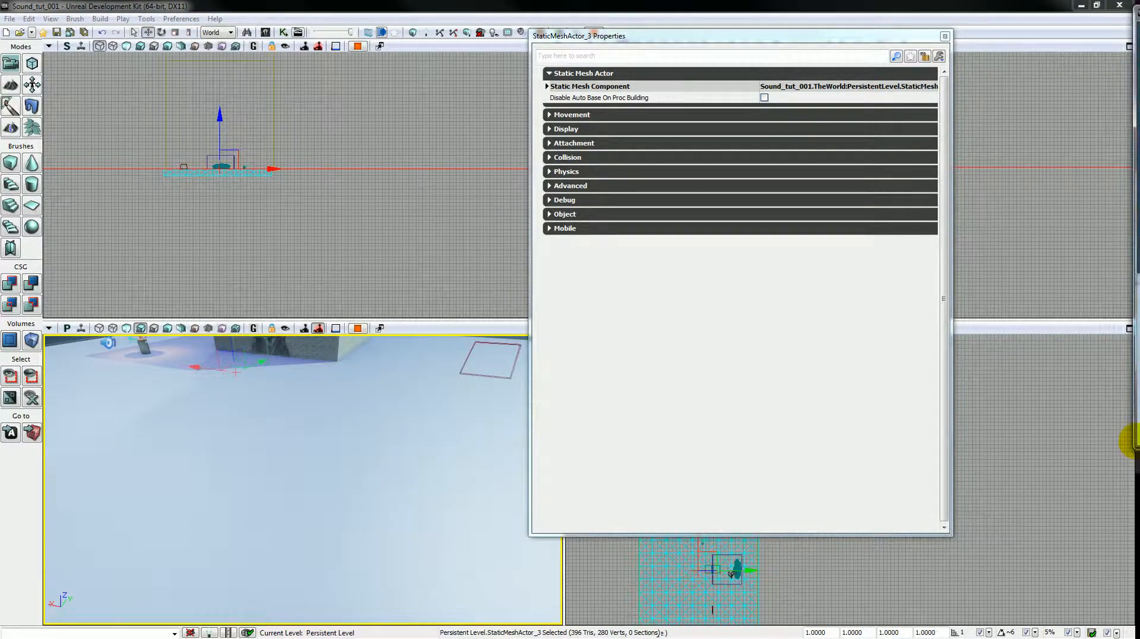
left_click_drag(1139, 77, 692, 96)
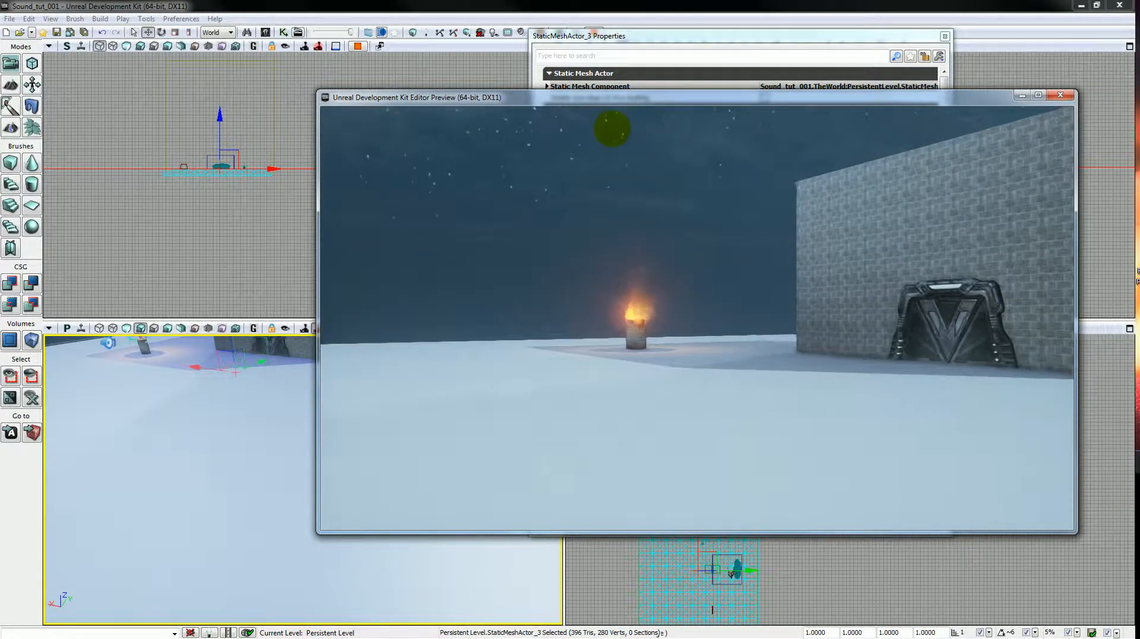
- Walk past the burning barrel and through the door into the building to check the fire and wind sounds
key("w")
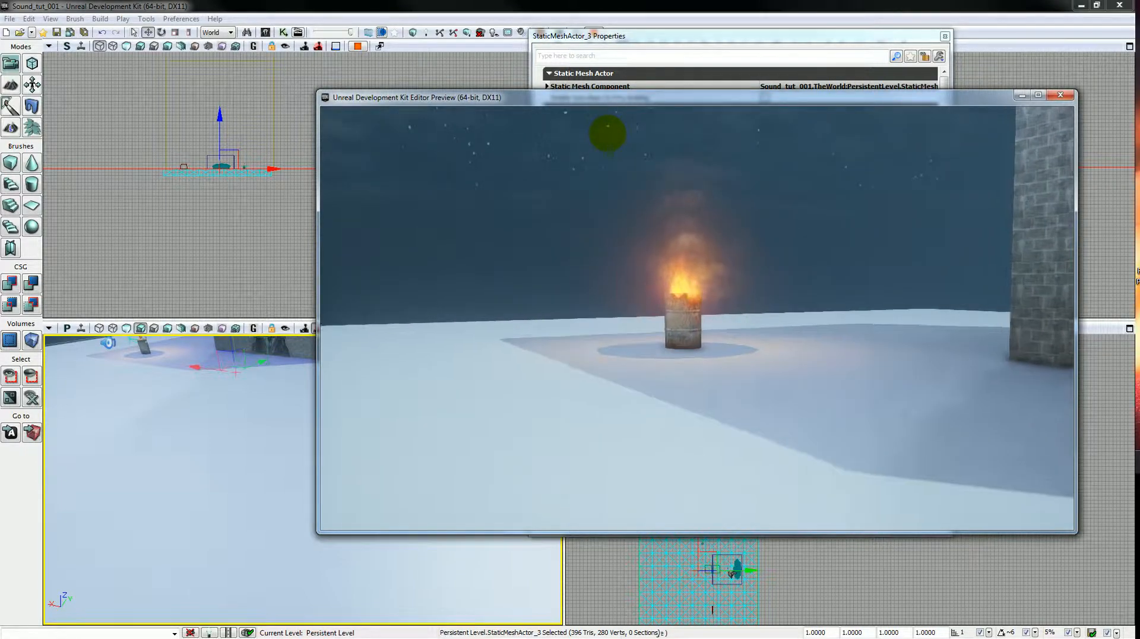
key("w")
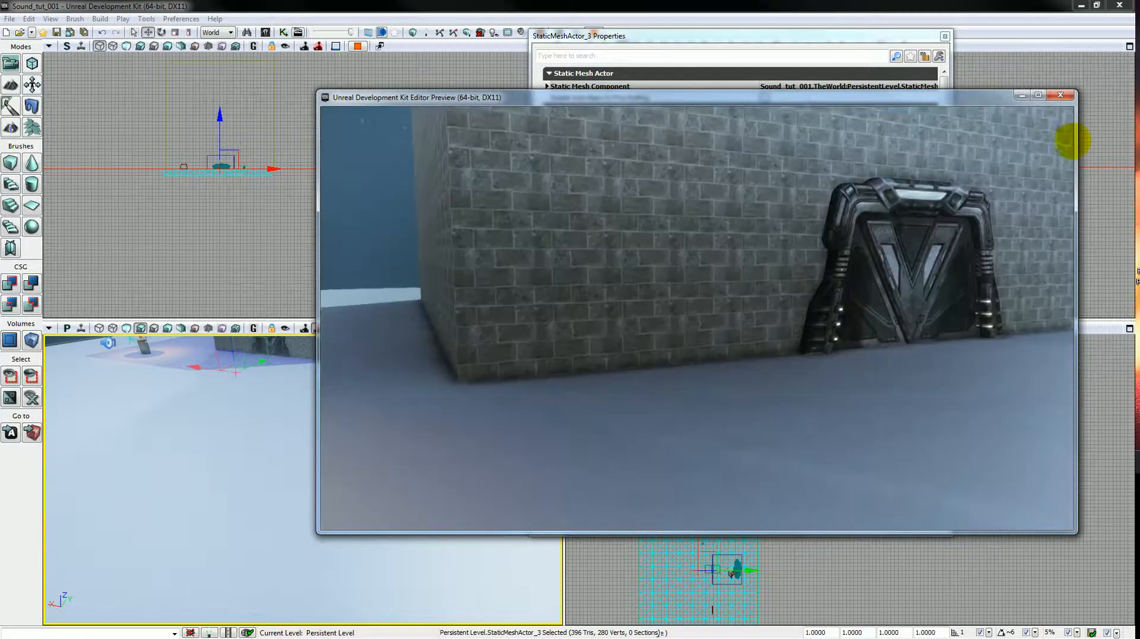
key("w")
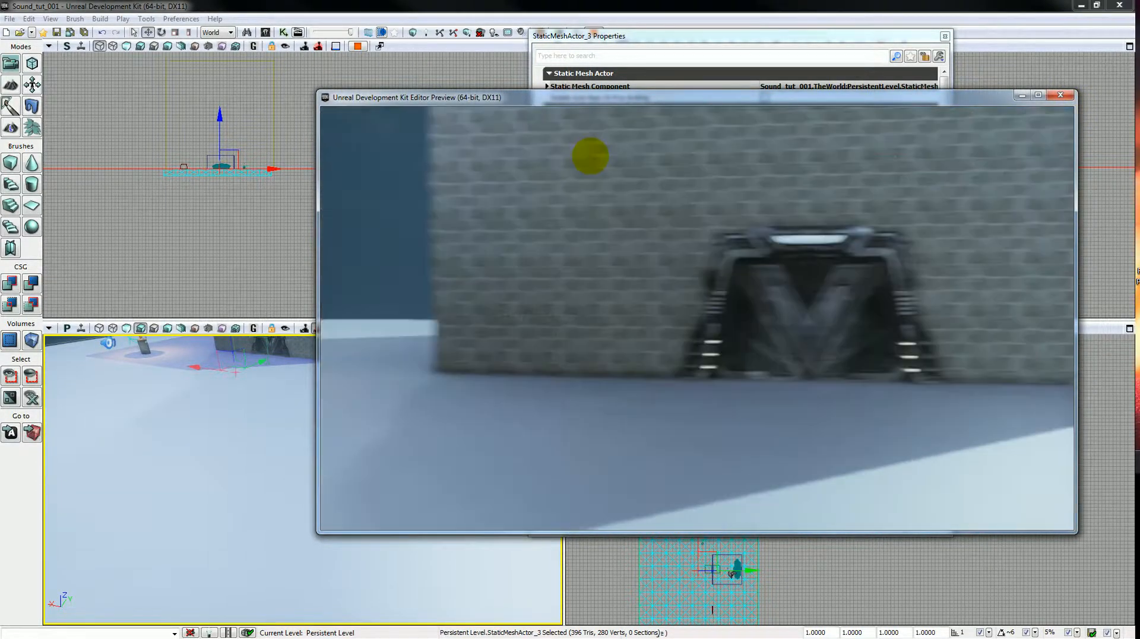
key("w")
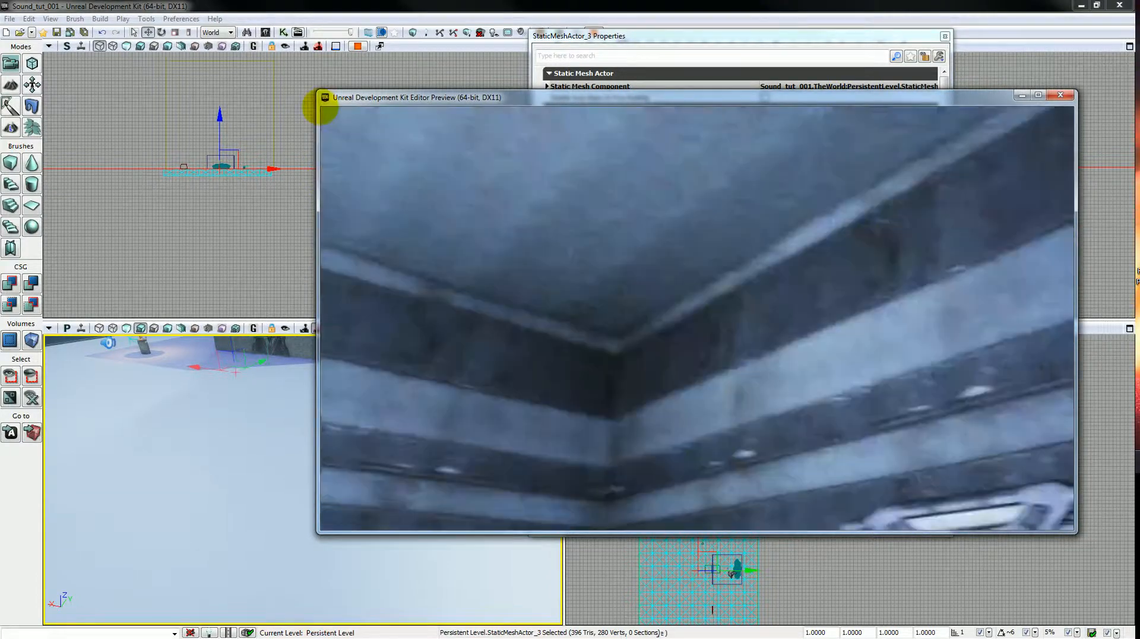
key("w")
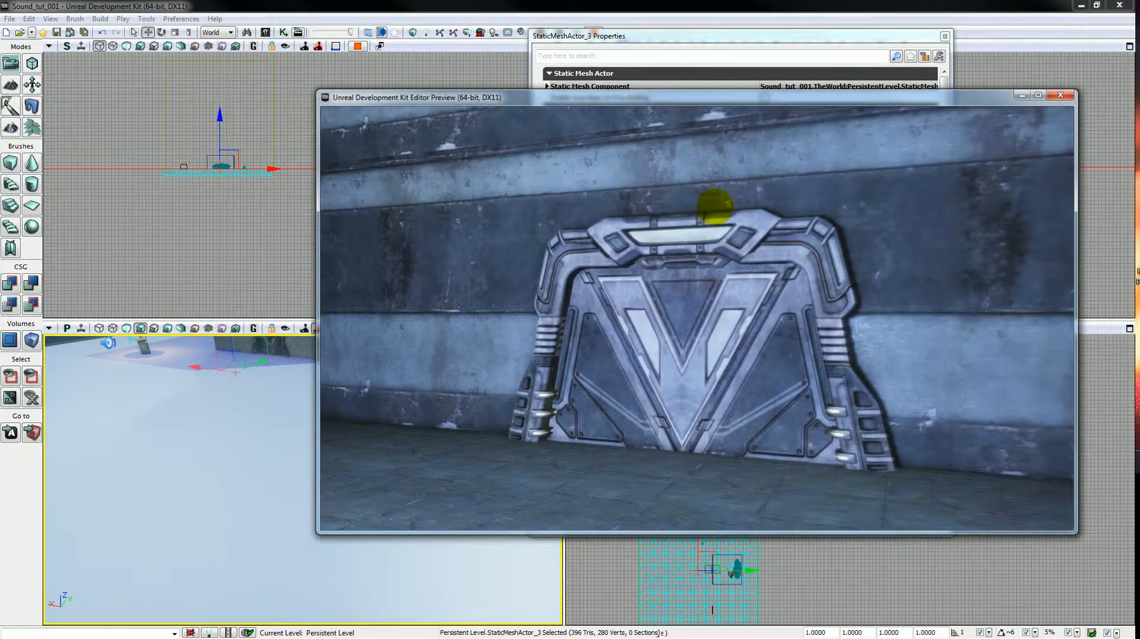
- Walk back outside, approach the building's door again until it opens, and back away to compare the wind sound
key("s")
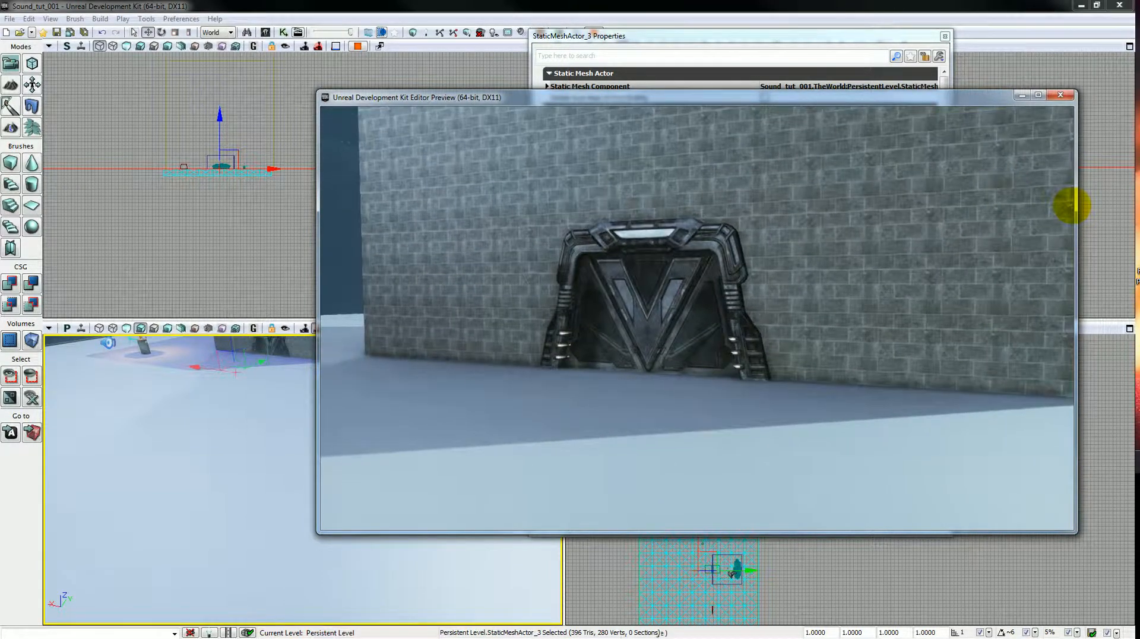
key("w")
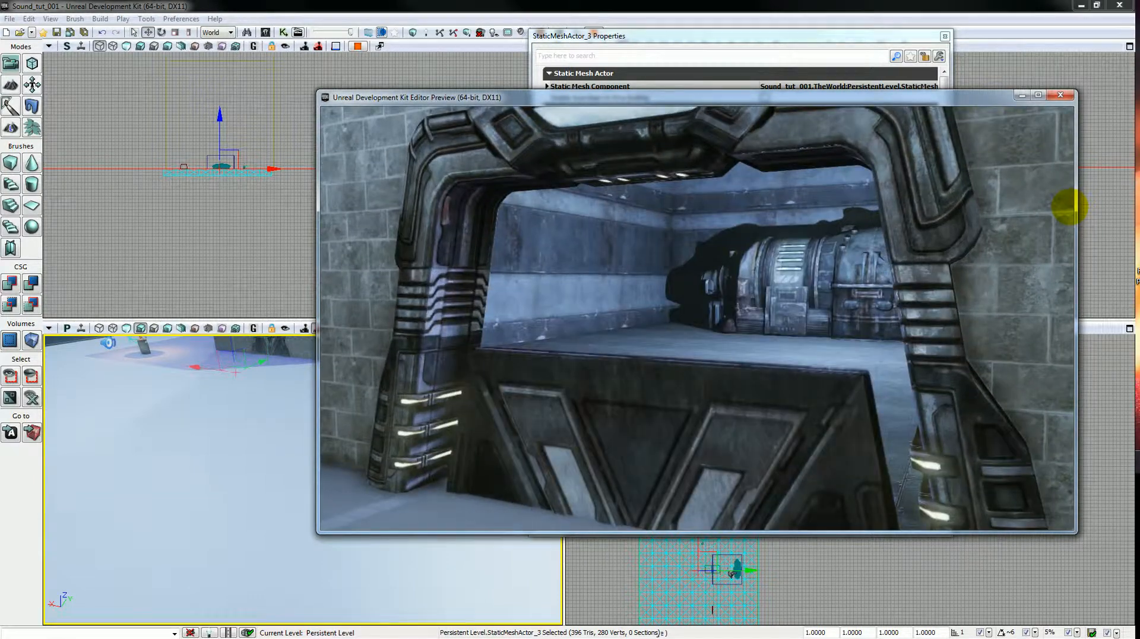
key("s")
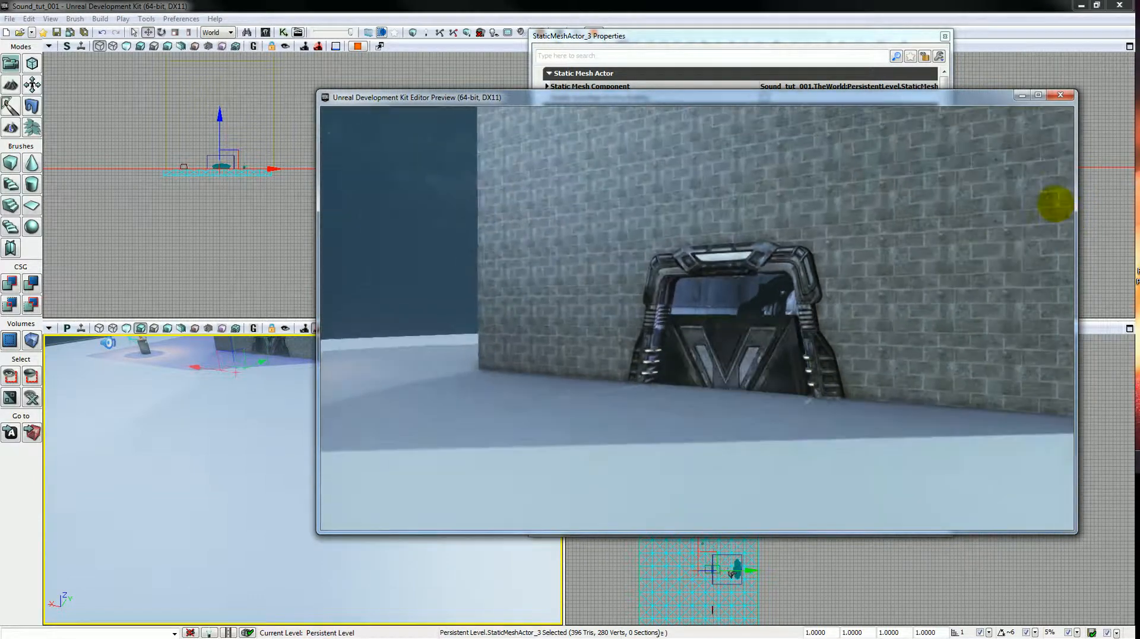